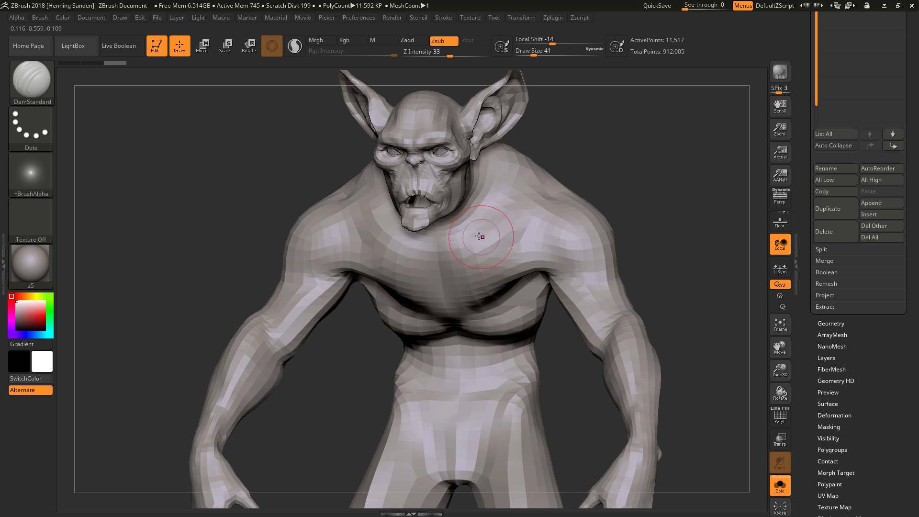
- Bring the subtool list into view and show the lowREs and highres meshes together to examine how they overlap
{"action": "right_click_drag", "start_coordinate": [521, 252], "coordinate": [518, 253]}
{"action": "left_click_drag", "start_coordinate": [809, 156], "coordinate": [806, 348]}
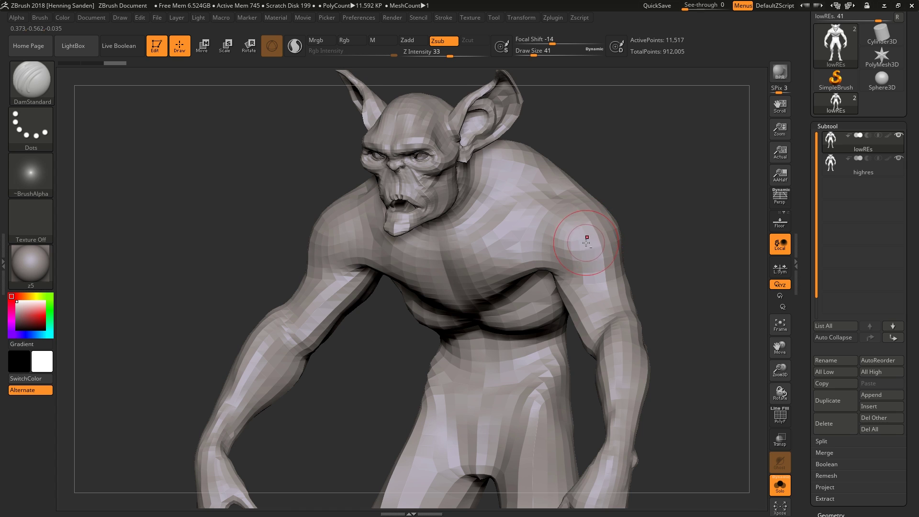
{"action": "right_click_drag", "start_coordinate": [584, 238], "coordinate": [588, 240]}
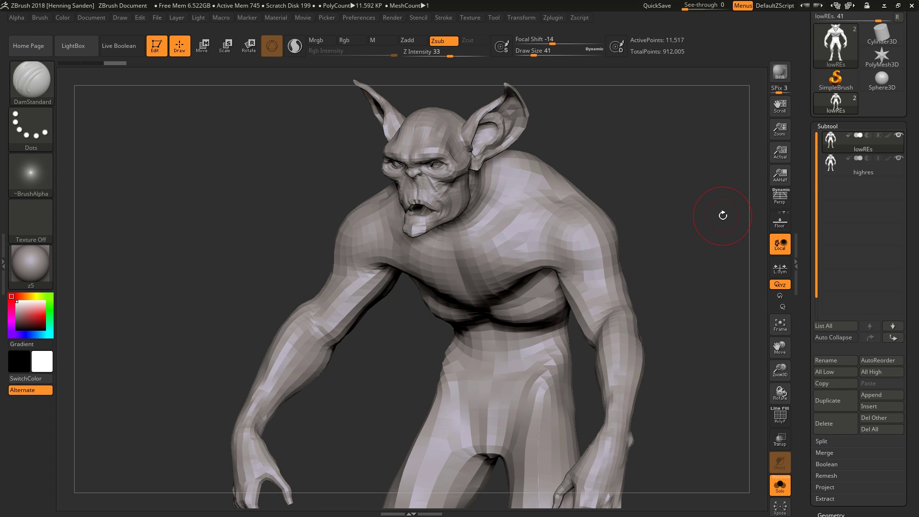
{"action": "key", "text": "shift+s"}
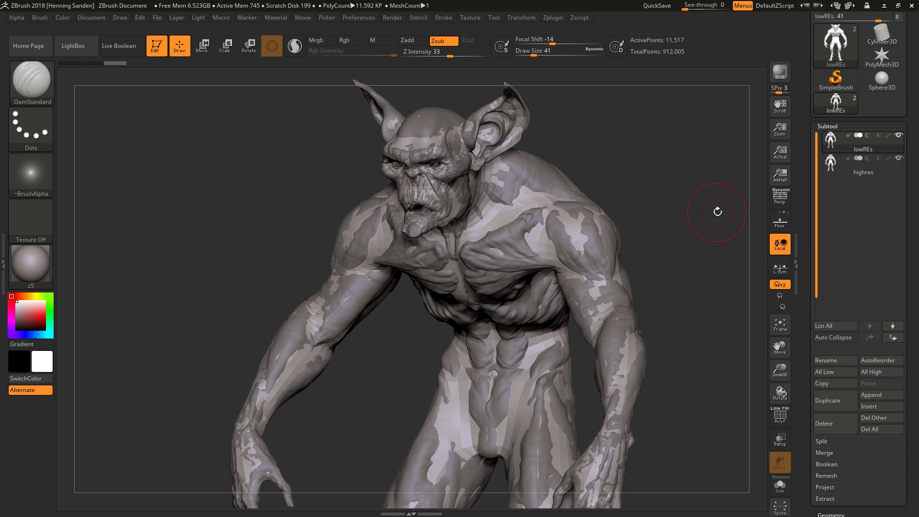
{"action": "left_click_drag", "start_coordinate": [709, 215], "coordinate": [710, 207]}
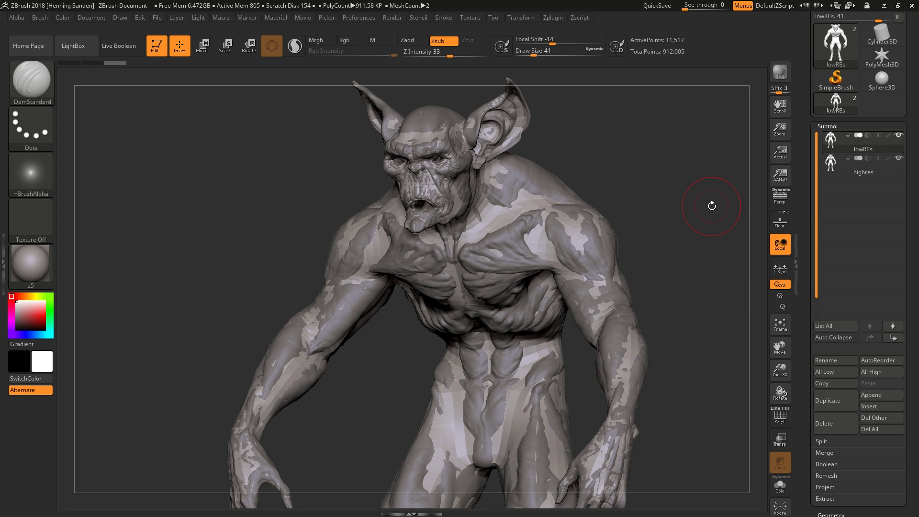
- Isolate the lowREs mesh, examine its wireframe, and switch briefly to the highres subtool for comparison
{"action": "key", "text": "alt+s"}
{"action": "key", "text": "shift+f"}
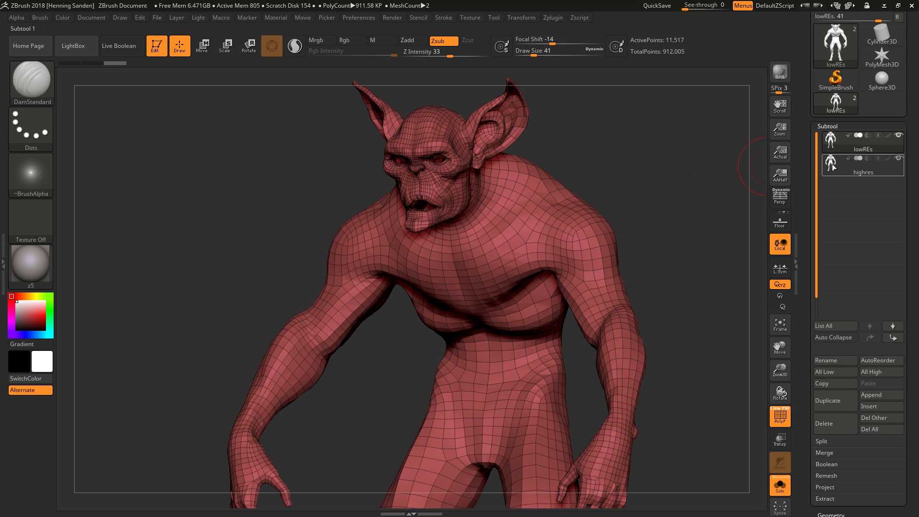
{"action": "left_click", "coordinate": [832, 166]}
{"action": "left_click", "coordinate": [830, 144]}
{"action": "key", "text": "shift+f"}
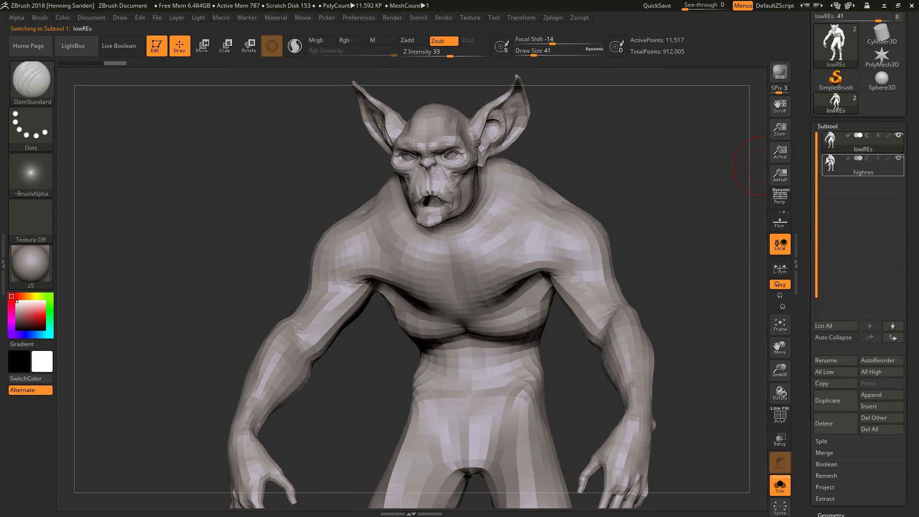
- Set the draw size to 17 and compare the highres subtool's chest detail with the lowREs subtool
{"action": "left_click", "coordinate": [824, 171]}
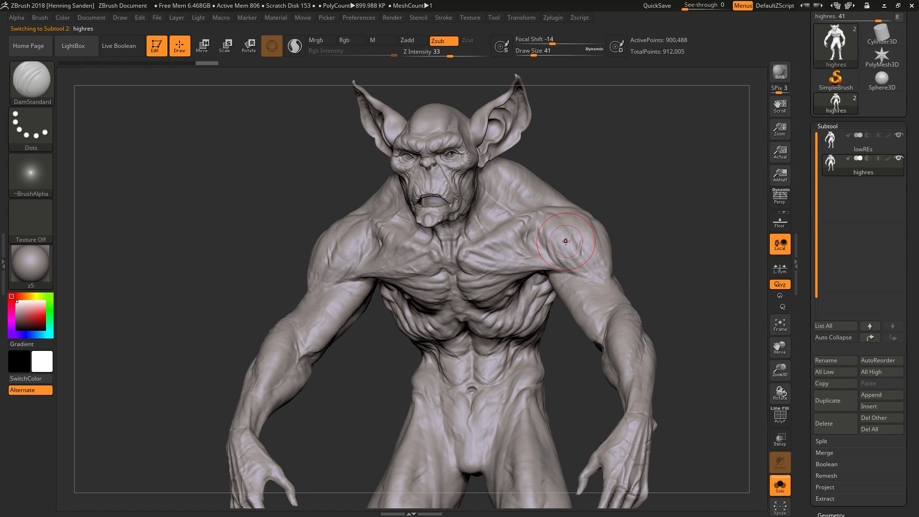
{"action": "key", "text": "s"}
{"action": "mouse_move", "coordinate": [564, 245]}
{"action": "left_mouse_down"}
{"action": "mouse_move", "coordinate": [550, 243]}
{"action": "mouse_move", "coordinate": [558, 245]}
{"action": "left_mouse_up"}
{"action": "mouse_move", "coordinate": [567, 258]}
{"action": "right_mouse_down", "text": "alt"}
{"action": "mouse_move", "coordinate": [575, 303]}
{"action": "mouse_move", "coordinate": [575, 286]}
{"action": "right_mouse_up", "text": "alt"}
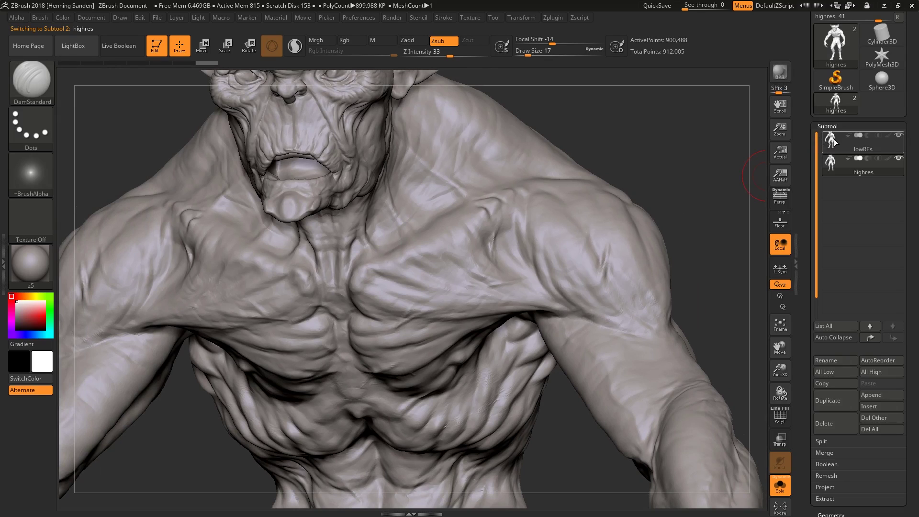
{"action": "left_click", "coordinate": [831, 138]}
{"action": "left_click", "coordinate": [830, 166]}
{"action": "right_click_drag", "start_coordinate": [593, 311], "coordinate": [598, 286], "text": "alt"}
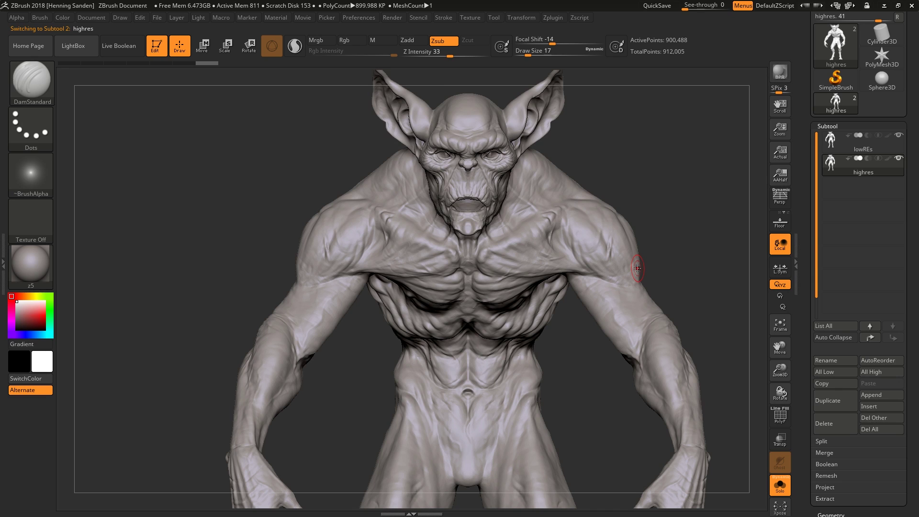
- Switch to the lowREs subtool and subdivide it four times
{"action": "right_click_drag", "start_coordinate": [637, 266], "coordinate": [574, 250]}
{"action": "key", "text": "Up"}
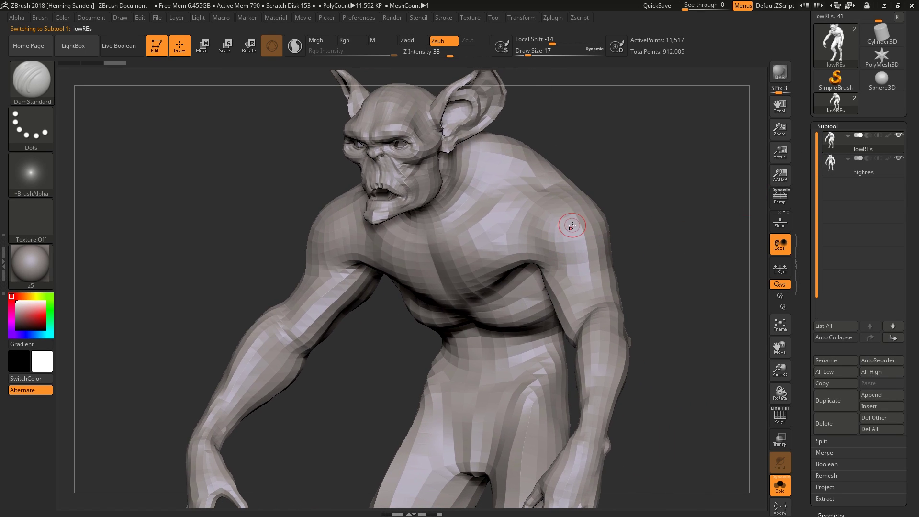
{"action": "key", "text": "ctrl"}
{"action": "key", "text": "ctrl+d"}
{"action": "key", "text": "ctrl+d"}
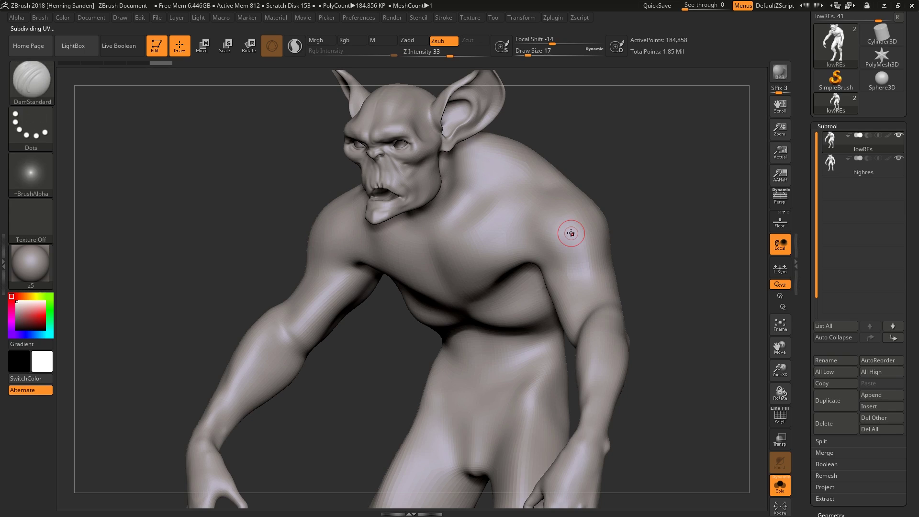
{"action": "key", "text": "ctrl+d"}
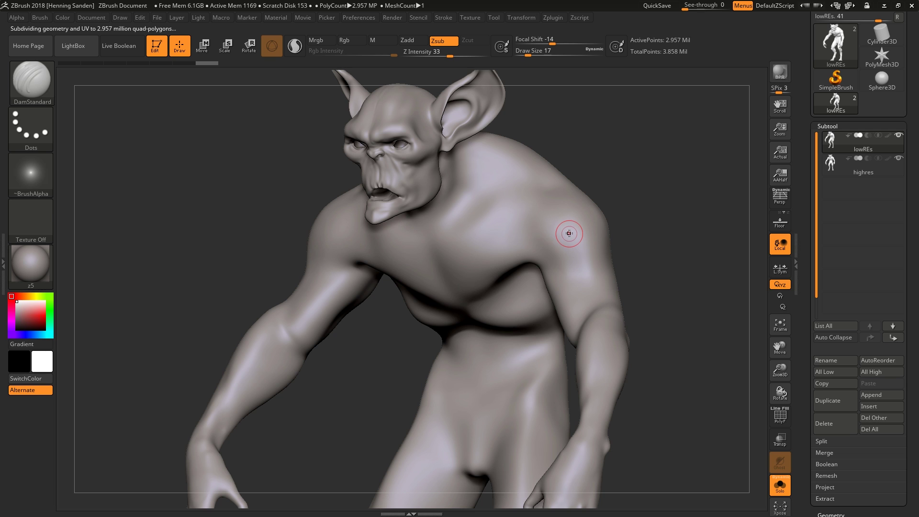
- Store a morph target for the subdivided lowREs mesh
{"action": "right_click_drag", "start_coordinate": [570, 246], "coordinate": [626, 239]}
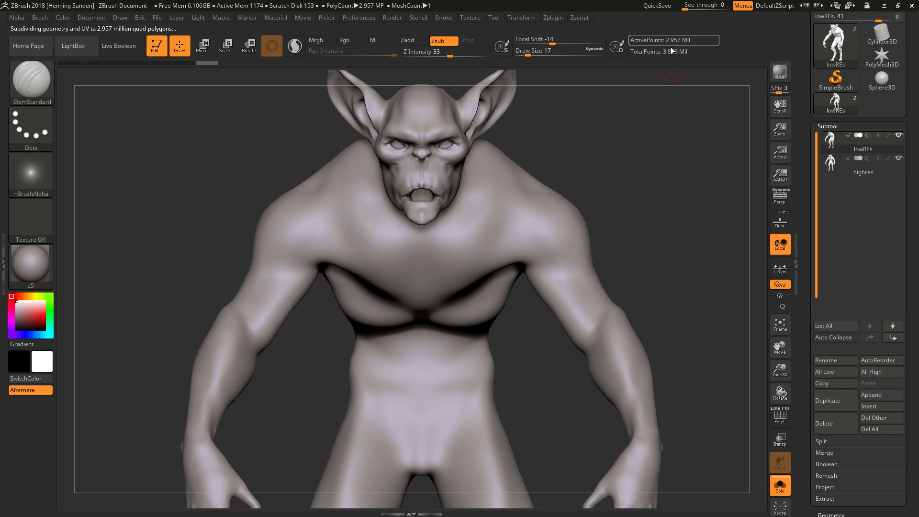
{"action": "right_click_drag", "start_coordinate": [681, 223], "coordinate": [675, 220]}
{"action": "left_click_drag", "start_coordinate": [804, 246], "coordinate": [799, 152]}
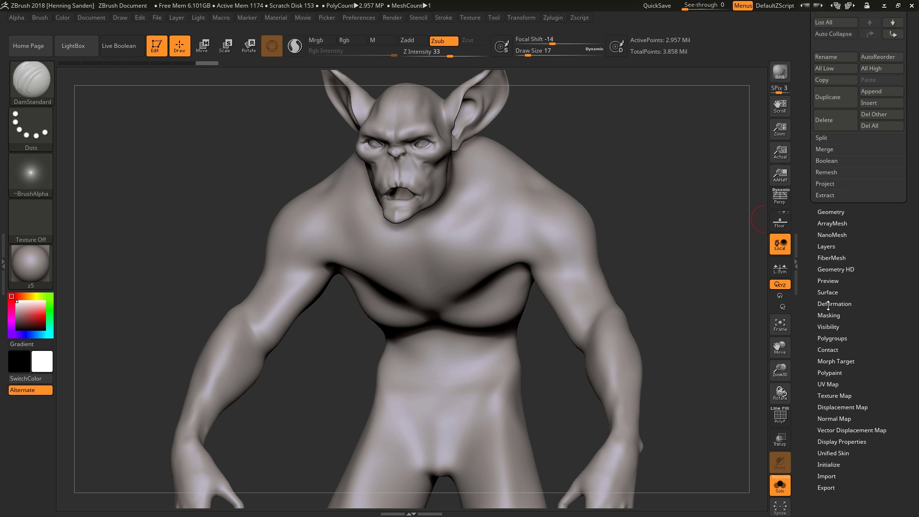
{"action": "left_click", "coordinate": [836, 361]}
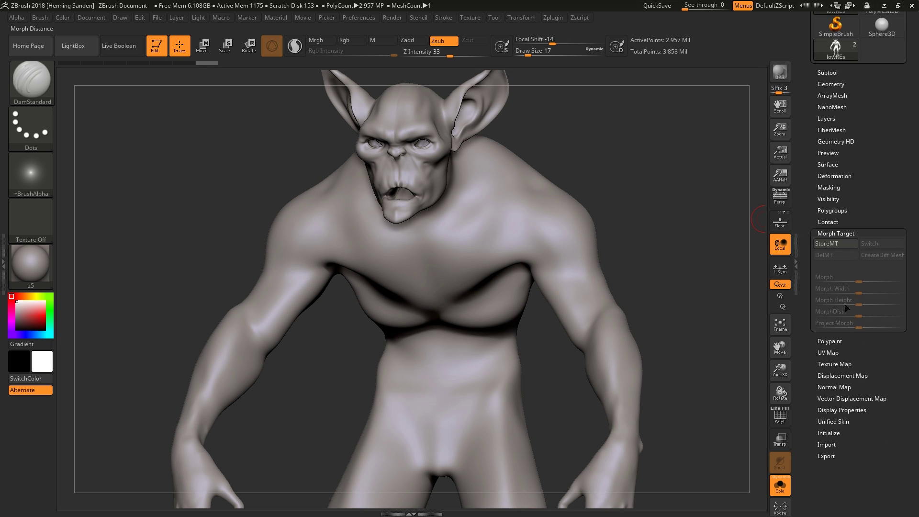
{"action": "left_click", "coordinate": [589, 219]}
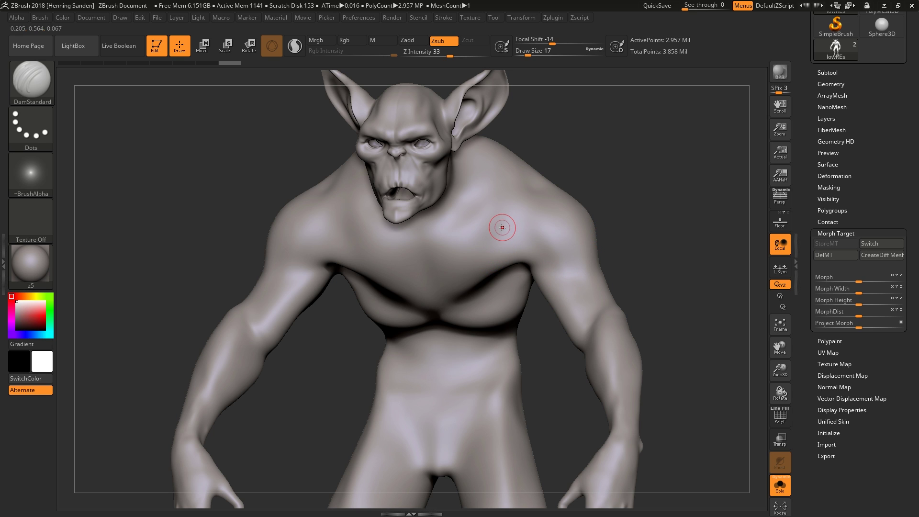
- Carve a zigzag test stroke across the chest with DamStandard, then switch to the morph target and back
{"action": "mouse_move", "coordinate": [535, 202]}
{"action": "left_mouse_down"}
{"action": "mouse_move", "coordinate": [472, 254]}
{"action": "mouse_move", "coordinate": [449, 215]}
{"action": "left_mouse_up"}
{"action": "left_click", "coordinate": [880, 243]}
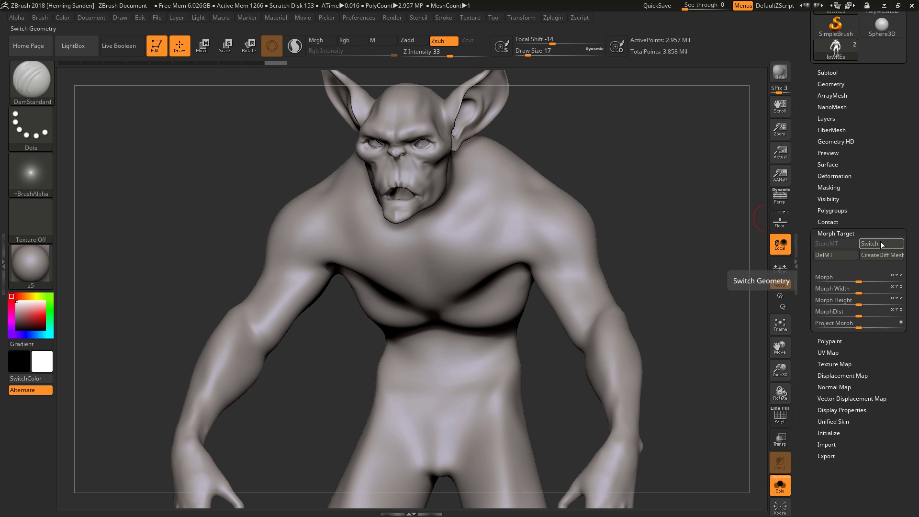
{"action": "left_click", "coordinate": [880, 243]}
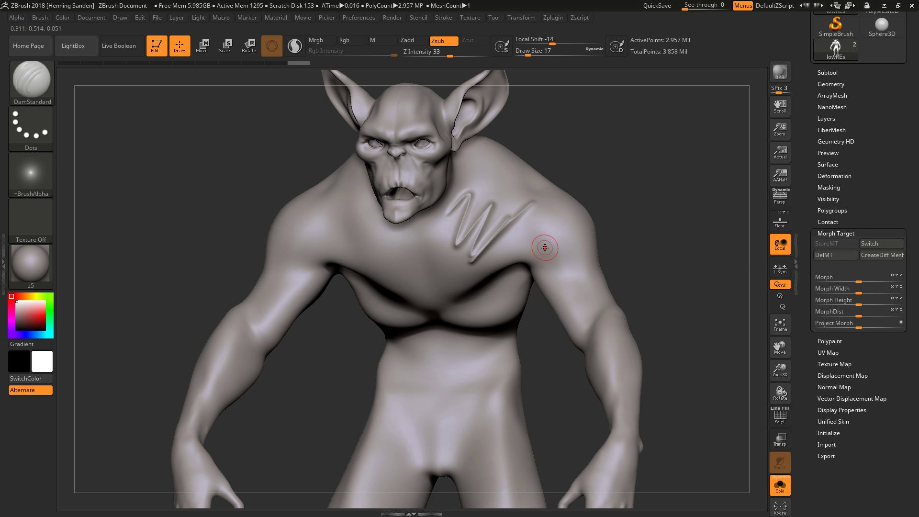
- Choose the Morph brush and paint over the zigzag stroke on the chest to restore the stored surface
{"action": "key", "text": "b"}
{"action": "key", "text": "Escape"}
{"action": "key", "text": "b"}
{"action": "key", "text": "m"}
{"action": "key", "text": "r"}
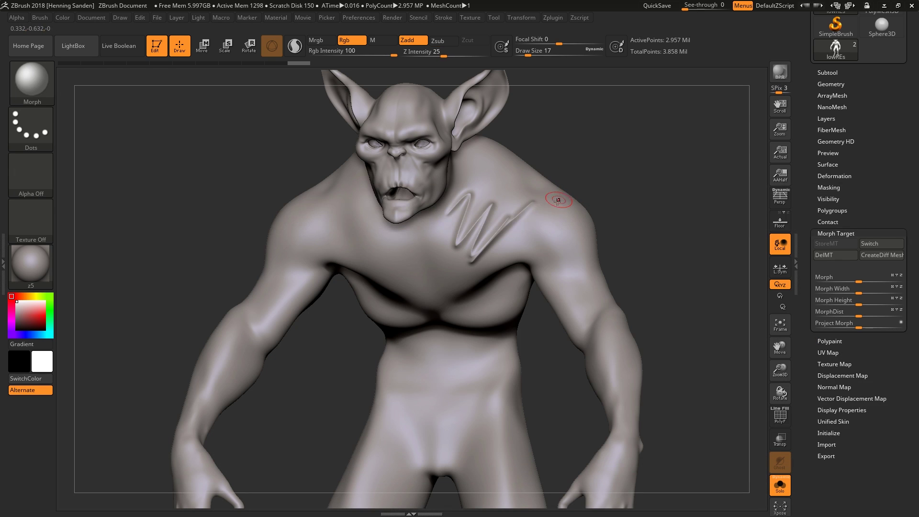
{"action": "mouse_move", "coordinate": [500, 227]}
{"action": "left_mouse_down"}
{"action": "mouse_move", "coordinate": [474, 249]}
{"action": "mouse_move", "coordinate": [459, 201]}
{"action": "mouse_move", "coordinate": [462, 215]}
{"action": "left_mouse_up"}
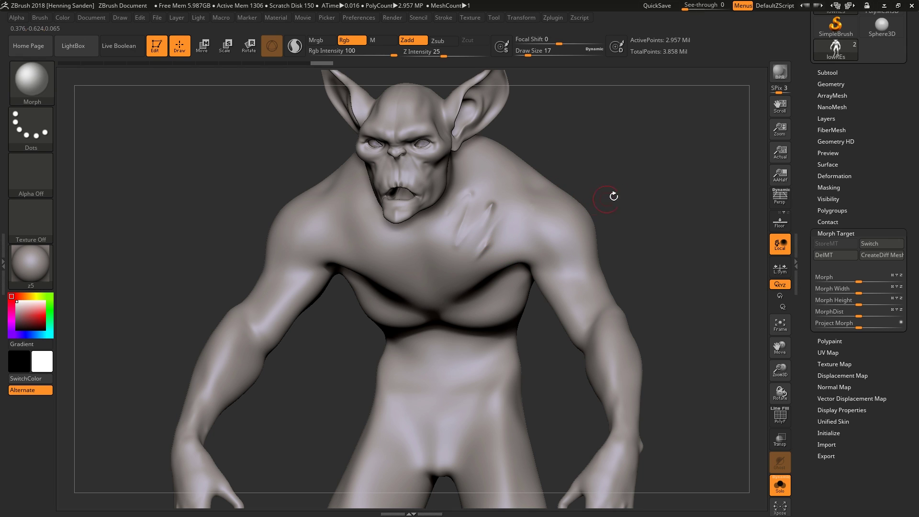
{"action": "left_click_drag", "start_coordinate": [472, 232], "coordinate": [487, 237]}
- Undo the test strokes, the morph target switches and the stored morph target
{"action": "key", "text": "ctrl+z"}
{"action": "key", "text": "ctrl+z"}
{"action": "key", "text": "ctrl+z"}
{"action": "key", "text": "ctrl+z"}
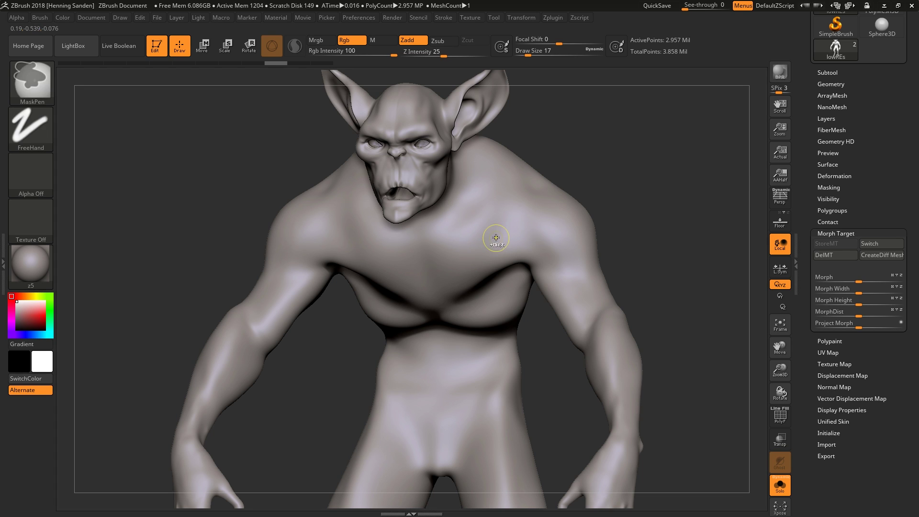
{"action": "key", "text": "ctrl+z"}
{"action": "key", "text": "ctrl+z"}
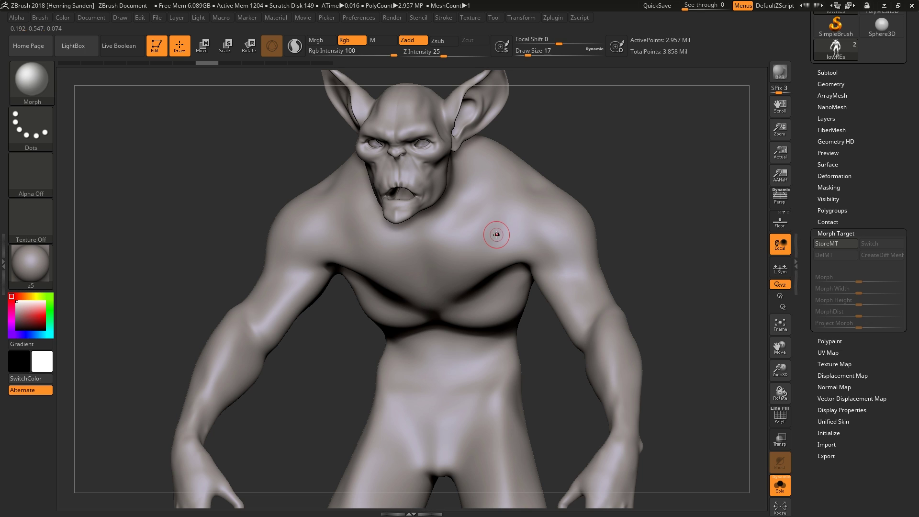
- Store a new morph target for the clean, subdivided lowREs mesh
{"action": "left_click", "coordinate": [827, 246]}
{"action": "key", "text": "ctrl+shift+z"}
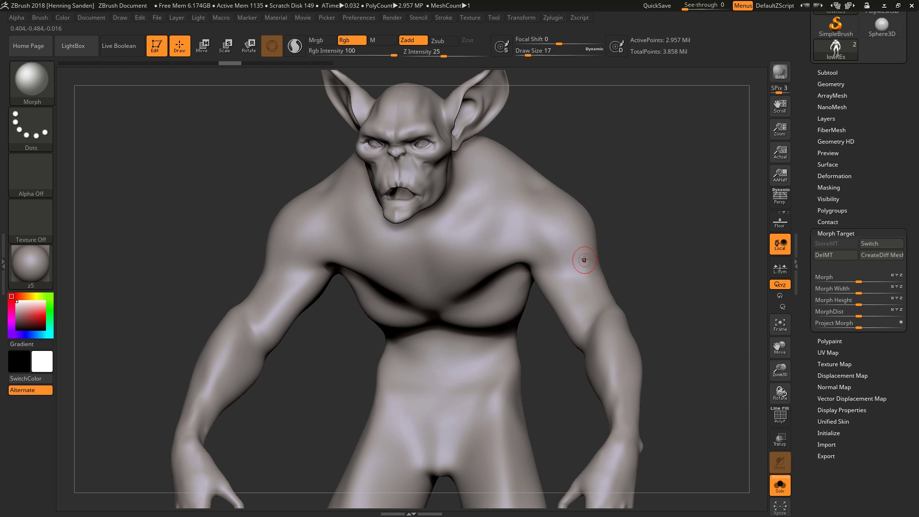
{"action": "left_click_drag", "start_coordinate": [808, 203], "coordinate": [804, 212]}
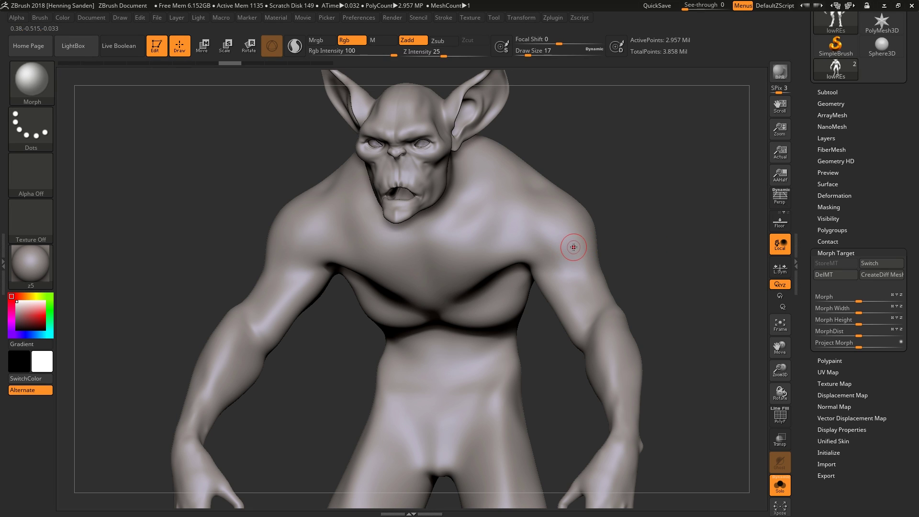
- Examine the lowREs head up close around the eye sockets, nose and mouth opening
{"action": "right_click_drag", "start_coordinate": [397, 131], "coordinate": [536, 202], "text": "ctrl"}
{"action": "left_click_drag", "start_coordinate": [536, 202], "coordinate": [530, 191], "text": "alt"}
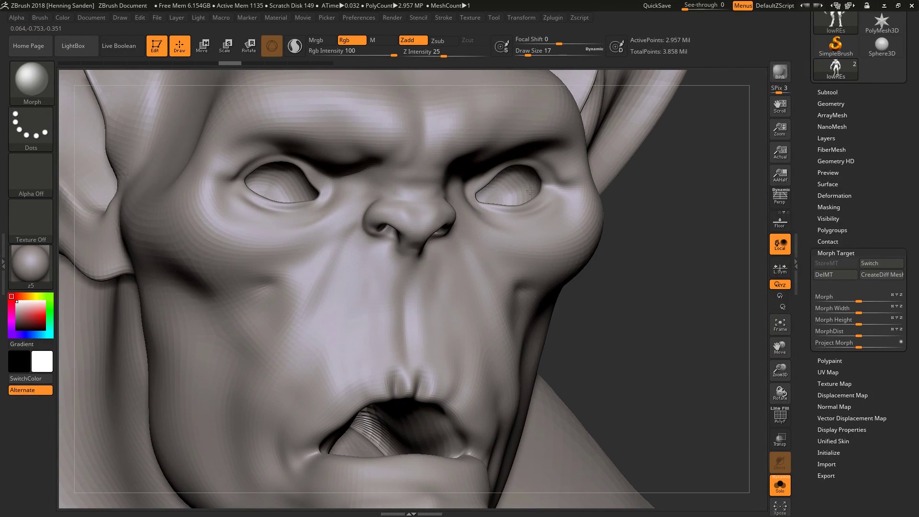
{"action": "right_click_drag", "start_coordinate": [530, 191], "coordinate": [484, 207], "text": "ctrl"}
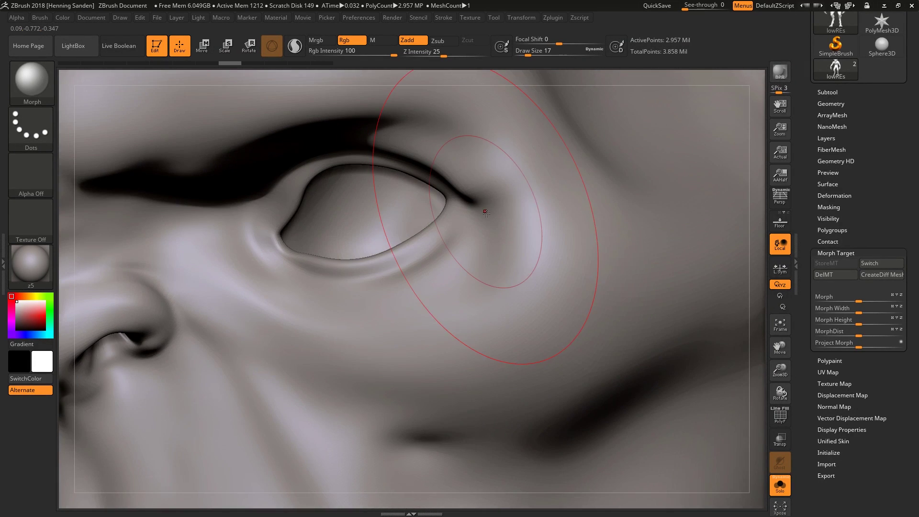
{"action": "right_click_drag", "start_coordinate": [512, 242], "coordinate": [507, 187], "text": "ctrl"}
{"action": "right_click_drag", "start_coordinate": [416, 426], "coordinate": [502, 290], "text": "alt"}
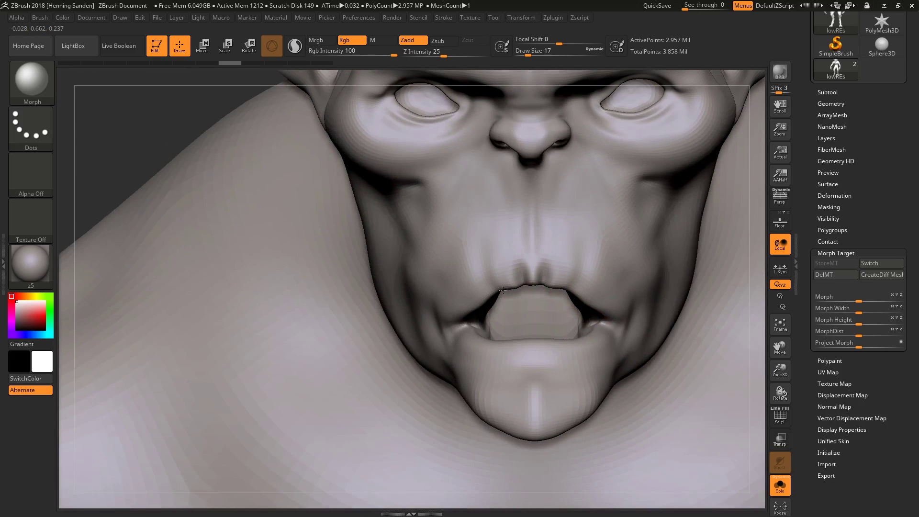
{"action": "left_click_drag", "start_coordinate": [502, 290], "coordinate": [487, 270]}
{"action": "mouse_move", "coordinate": [486, 271]}
{"action": "right_mouse_down"}
{"action": "mouse_move", "coordinate": [463, 287]}
{"action": "mouse_move", "coordinate": [472, 258]}
{"action": "right_mouse_up"}
{"action": "right_click_drag", "start_coordinate": [617, 315], "coordinate": [553, 265], "text": "alt"}
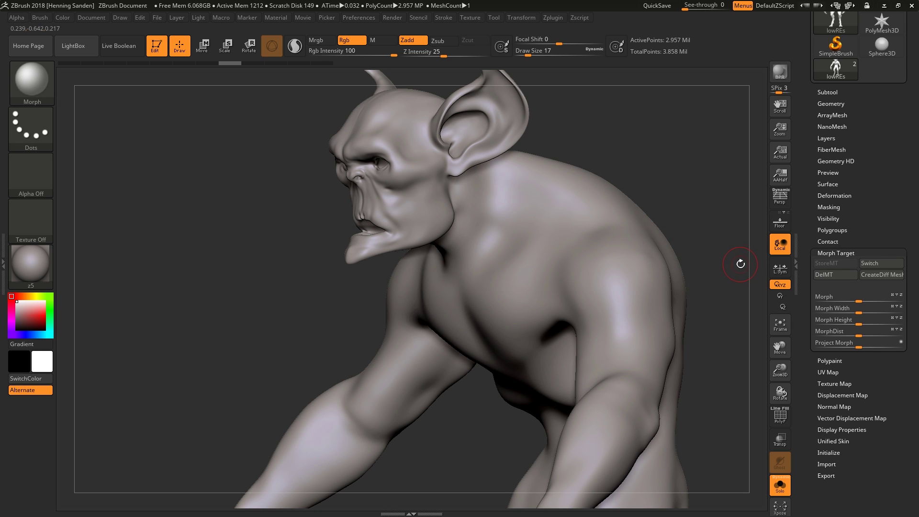
- Add a new sculpting layer to the lowREs mesh
{"action": "left_click_drag", "start_coordinate": [604, 263], "coordinate": [805, 253]}
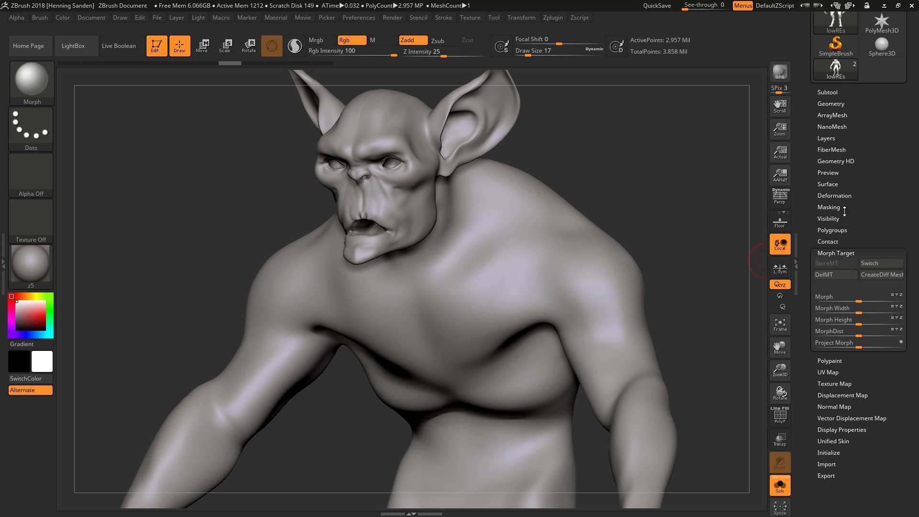
{"action": "left_click", "coordinate": [826, 138]}
{"action": "right_click_drag", "start_coordinate": [604, 253], "coordinate": [614, 259]}
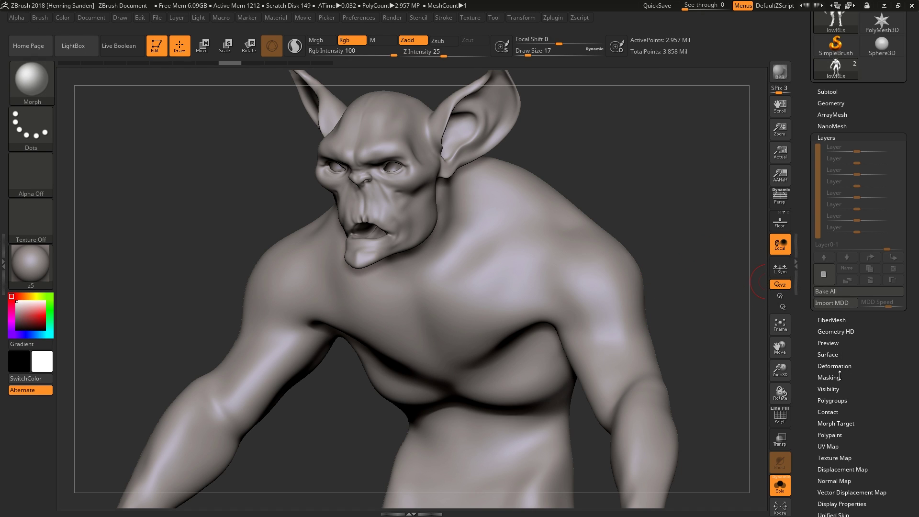
{"action": "left_click", "coordinate": [823, 273]}
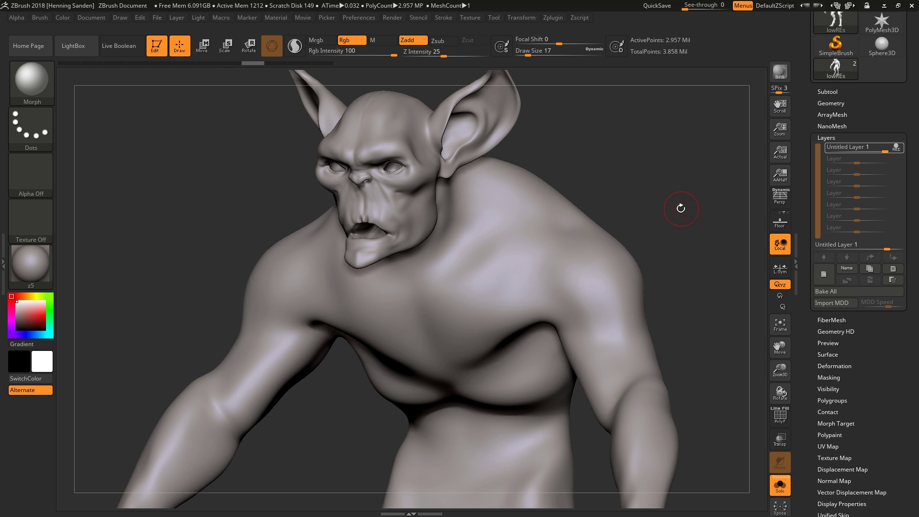
- Turn off Solo mode to show both meshes together and open the subtool settings
{"action": "left_click", "coordinate": [680, 160]}
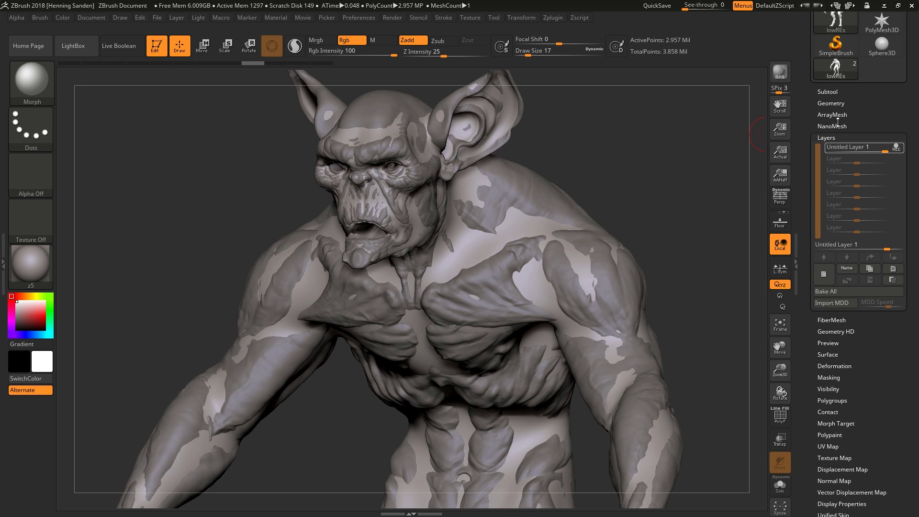
{"action": "left_click", "coordinate": [782, 493]}
{"action": "left_click", "coordinate": [782, 493]}
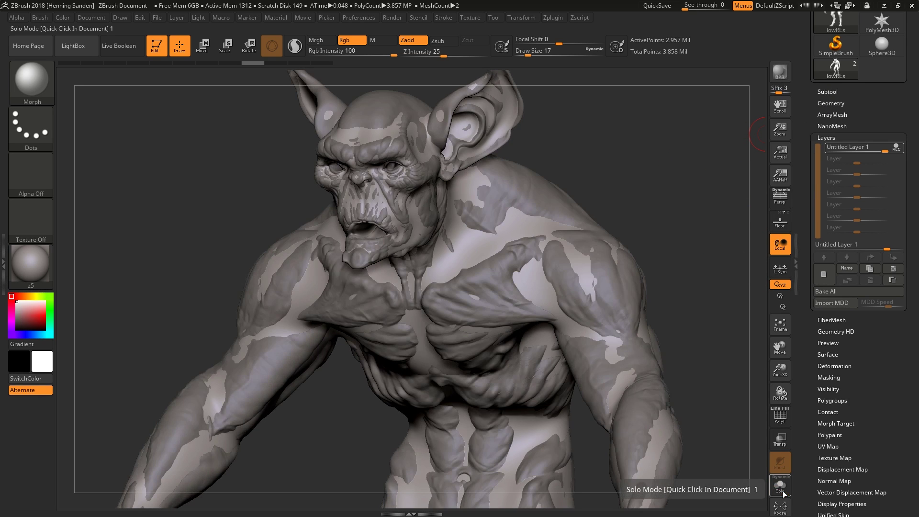
{"action": "left_click", "coordinate": [782, 495]}
{"action": "left_click", "coordinate": [781, 493]}
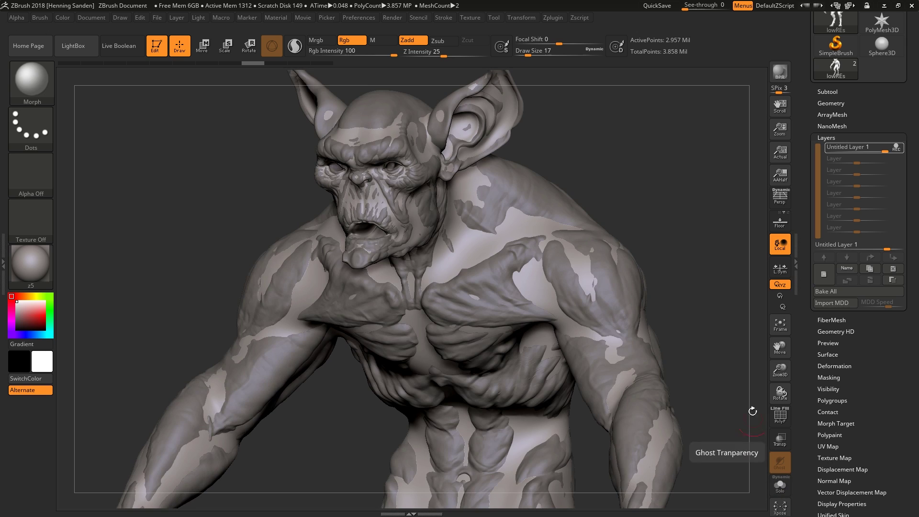
{"action": "left_click", "coordinate": [827, 91]}
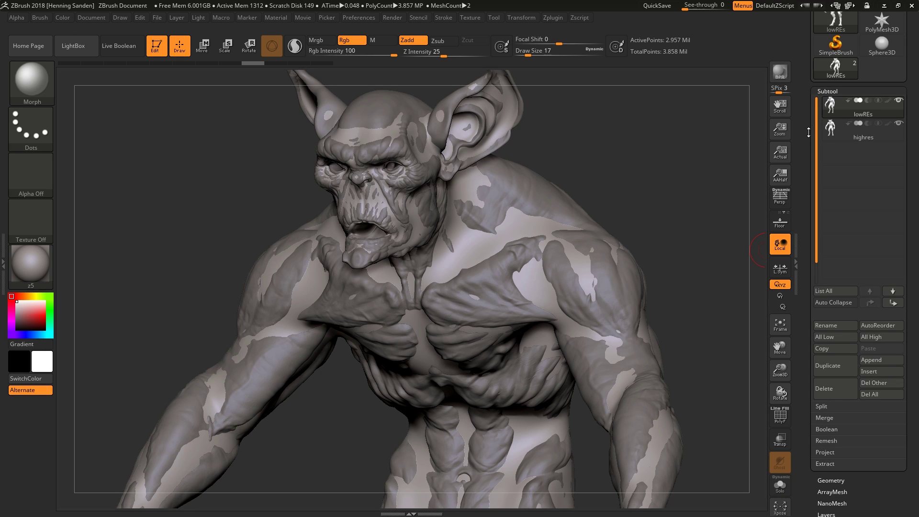
- Open the projection settings of the lowREs subtool and set PA Blur to 0
{"action": "scroll", "coordinate": [801, 150], "scroll_direction": "down", "scroll_amount": 2}
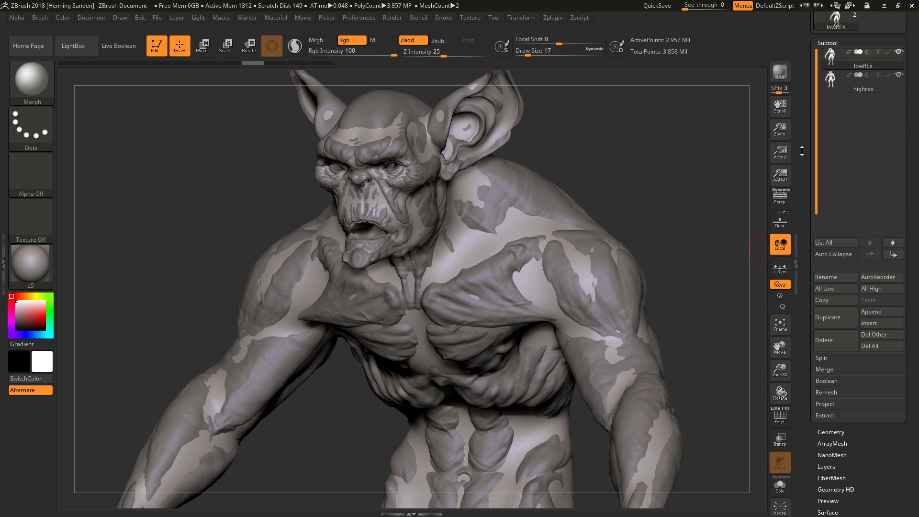
{"action": "left_click", "coordinate": [824, 403]}
{"action": "left_click_drag", "start_coordinate": [803, 399], "coordinate": [802, 341]}
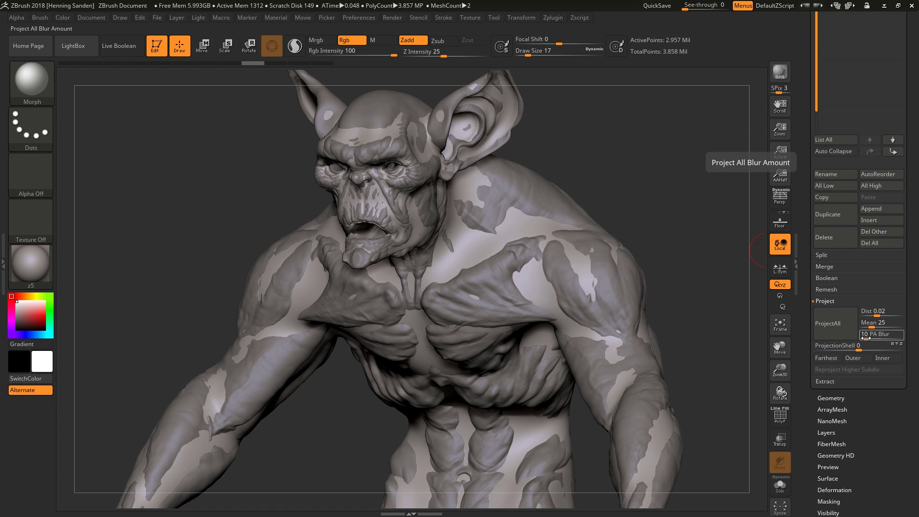
{"action": "left_click_drag", "start_coordinate": [867, 338], "coordinate": [836, 338]}
- Check the lowREs layer and morph target settings, and project all highres detail onto the lowREs mesh
{"action": "left_click_drag", "start_coordinate": [802, 253], "coordinate": [798, 291]}
{"action": "left_click_drag", "start_coordinate": [806, 343], "coordinate": [813, 269]}
{"action": "left_click", "coordinate": [825, 262]}
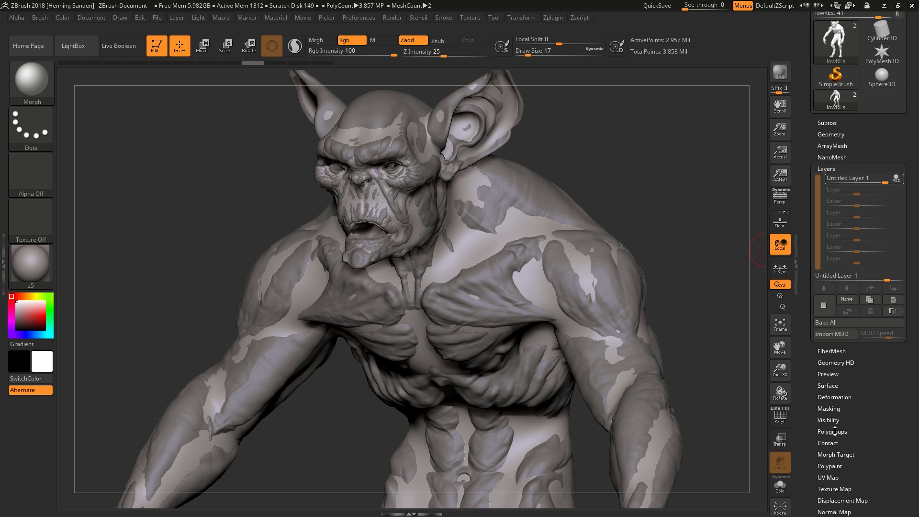
{"action": "left_click", "coordinate": [836, 454]}
{"action": "left_click_drag", "start_coordinate": [808, 259], "coordinate": [800, 209]}
{"action": "left_click", "coordinate": [829, 171]}
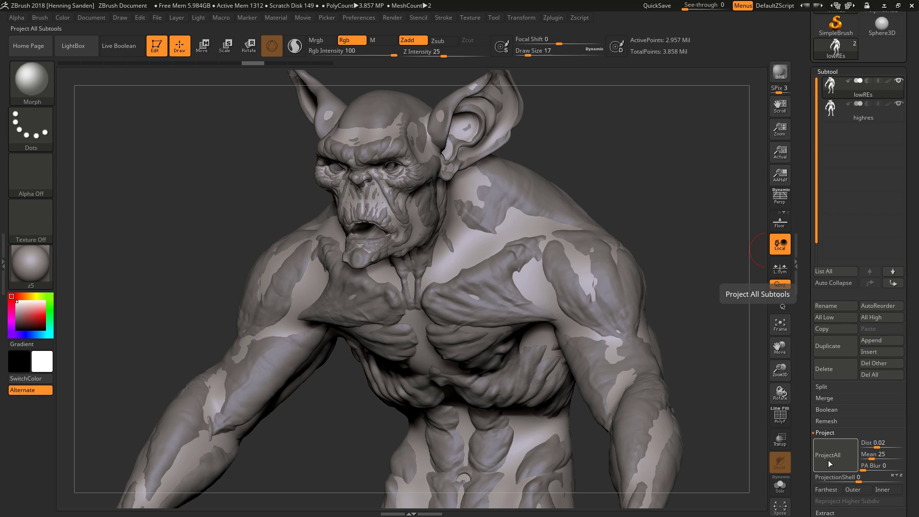
{"action": "left_click", "coordinate": [833, 455]}
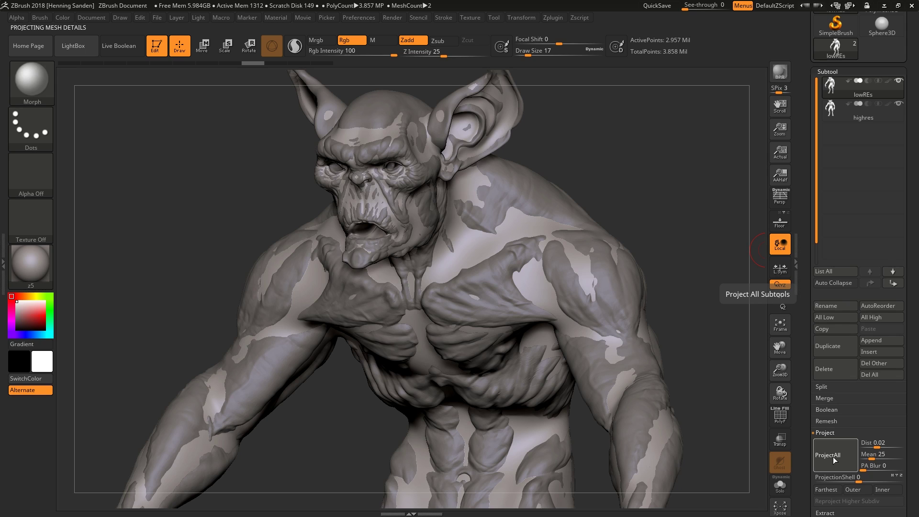
{"action": "left_click", "coordinate": [833, 456]}
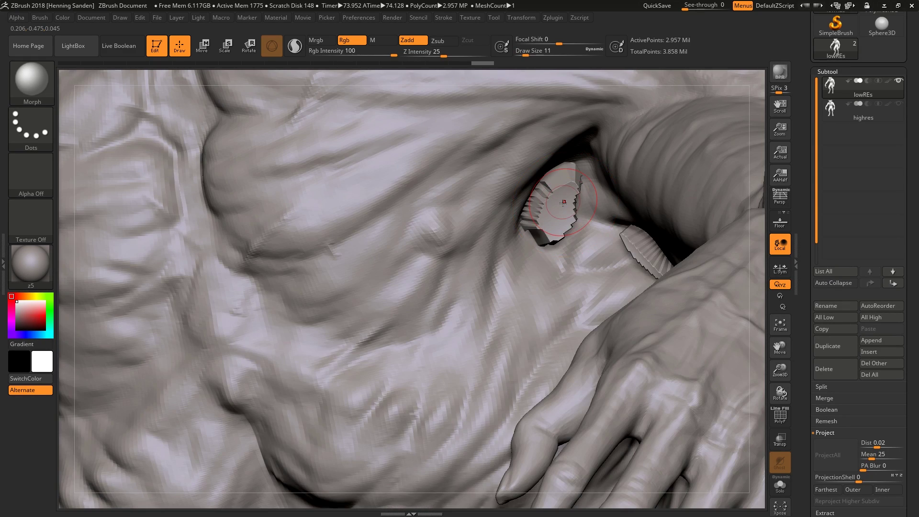
- Clean the torn projection artifact in the armpit with the Morph brush and smoothing
{"action": "left_click_drag", "start_coordinate": [563, 202], "coordinate": [564, 211], "text": "shift"}
{"action": "key", "text": "ctrl+z"}
{"action": "right_click_drag", "start_coordinate": [565, 221], "coordinate": [558, 229]}
{"action": "key", "text": "s"}
{"action": "left_click", "coordinate": [564, 230]}
{"action": "mouse_move", "coordinate": [566, 195]}
{"action": "left_mouse_down", "text": "shift"}
{"action": "mouse_move", "coordinate": [540, 225]}
{"action": "mouse_move", "coordinate": [572, 184]}
{"action": "mouse_move", "coordinate": [536, 264]}
{"action": "left_mouse_up", "text": "shift"}
- Try morphing the whole chest back with a Draw Size of 101 and undo the stroke
{"action": "right_click_drag", "start_coordinate": [536, 263], "coordinate": [506, 236], "text": "ctrl"}
{"action": "key", "text": "s"}
{"action": "left_click", "coordinate": [507, 238]}
{"action": "mouse_move", "coordinate": [503, 224]}
{"action": "left_mouse_down"}
{"action": "mouse_move", "coordinate": [392, 268]}
{"action": "mouse_move", "coordinate": [445, 287]}
{"action": "left_mouse_up"}
{"action": "right_click_drag", "start_coordinate": [444, 287], "coordinate": [512, 290]}
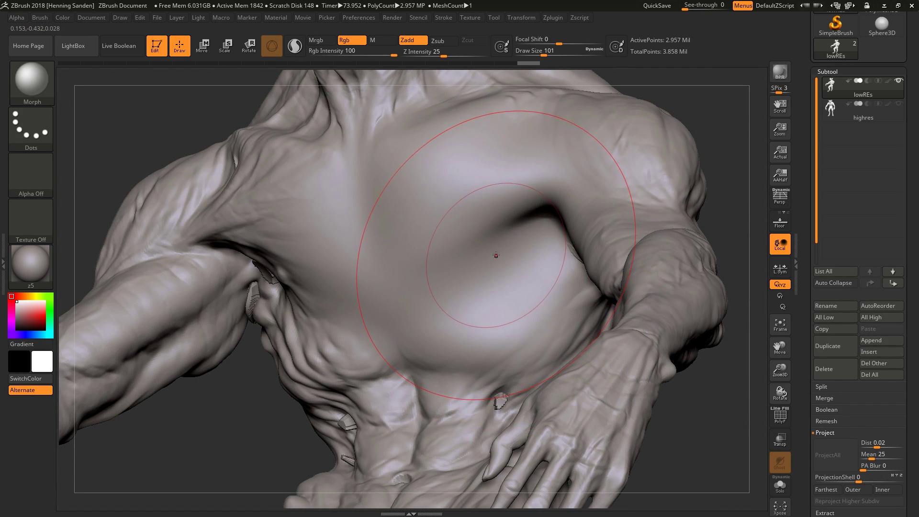
{"action": "key", "text": "ctrl+z"}
- Reduce the Draw Size to 13 and smooth out the remaining distorted fold in the armpit
{"action": "key", "text": "s"}
{"action": "left_click", "coordinate": [533, 259]}
{"action": "right_click_drag", "start_coordinate": [554, 257], "coordinate": [507, 268]}
{"action": "key", "text": "ctrl+z"}
{"action": "key", "text": "ctrl+shift+z"}
{"action": "mouse_move", "coordinate": [564, 229]}
{"action": "right_mouse_down", "text": "ctrl"}
{"action": "mouse_move", "coordinate": [595, 266]}
{"action": "mouse_move", "coordinate": [600, 216]}
{"action": "mouse_move", "coordinate": [574, 234]}
{"action": "right_mouse_up", "text": "ctrl"}
{"action": "key", "text": "s"}
{"action": "left_click", "coordinate": [586, 282]}
{"action": "mouse_move", "coordinate": [593, 292]}
{"action": "left_mouse_down", "text": "shift"}
{"action": "mouse_move", "coordinate": [636, 337]}
{"action": "mouse_move", "coordinate": [602, 293]}
{"action": "left_mouse_up", "text": "shift"}
{"action": "left_click_drag", "start_coordinate": [552, 224], "coordinate": [557, 207]}
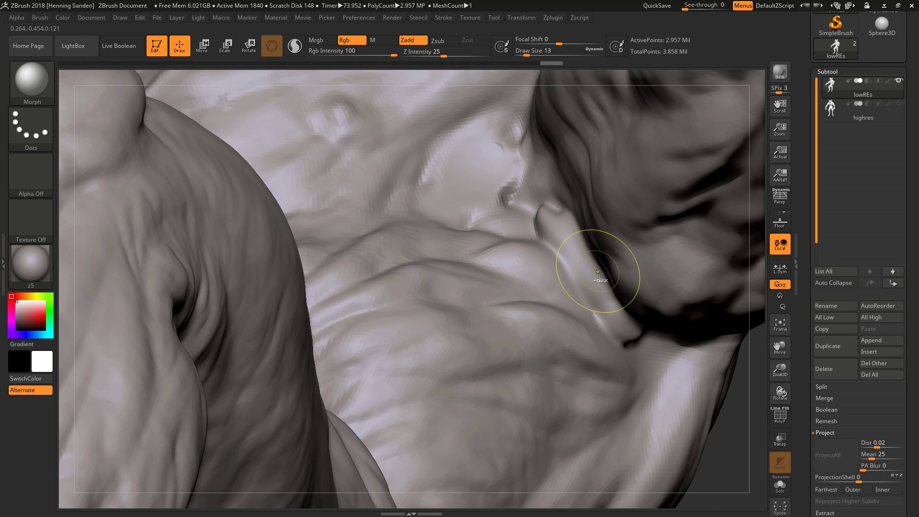
{"action": "key", "text": "ctrl+z"}
{"action": "left_click_drag", "start_coordinate": [624, 321], "coordinate": [614, 309], "text": "shift"}
{"action": "mouse_move", "coordinate": [533, 218]}
{"action": "left_mouse_down", "text": "shift"}
{"action": "mouse_move", "coordinate": [520, 201]}
{"action": "mouse_move", "coordinate": [639, 343]}
{"action": "left_mouse_up", "text": "shift"}
- Remove the spiky artifacts on both sides of the abdomen with the Morph brush at Draw Size 22
{"action": "mouse_move", "coordinate": [641, 345]}
{"action": "right_mouse_down"}
{"action": "mouse_move", "coordinate": [604, 330]}
{"action": "mouse_move", "coordinate": [525, 354]}
{"action": "mouse_move", "coordinate": [555, 330]}
{"action": "mouse_move", "coordinate": [531, 263]}
{"action": "mouse_move", "coordinate": [540, 292]}
{"action": "right_mouse_up"}
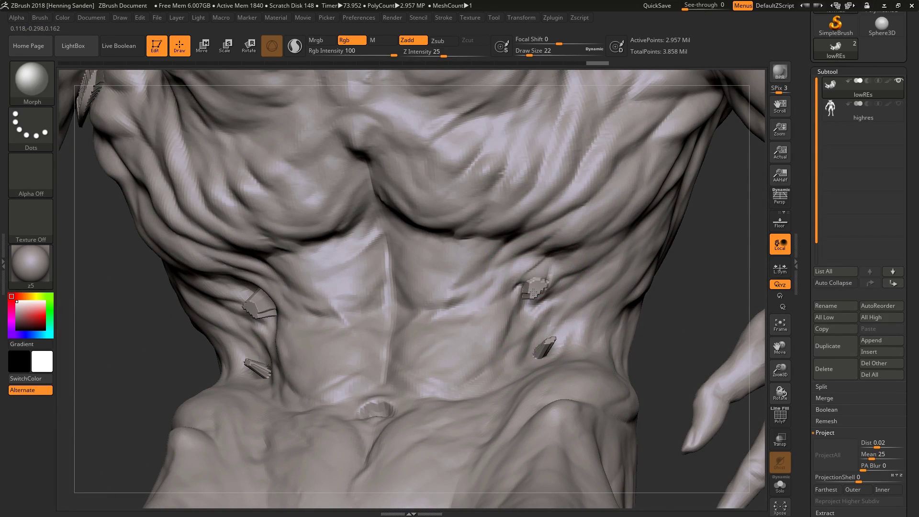
{"action": "mouse_move", "coordinate": [533, 318]}
{"action": "left_mouse_down"}
{"action": "mouse_move", "coordinate": [531, 337]}
{"action": "mouse_move", "coordinate": [552, 353]}
{"action": "left_mouse_up"}
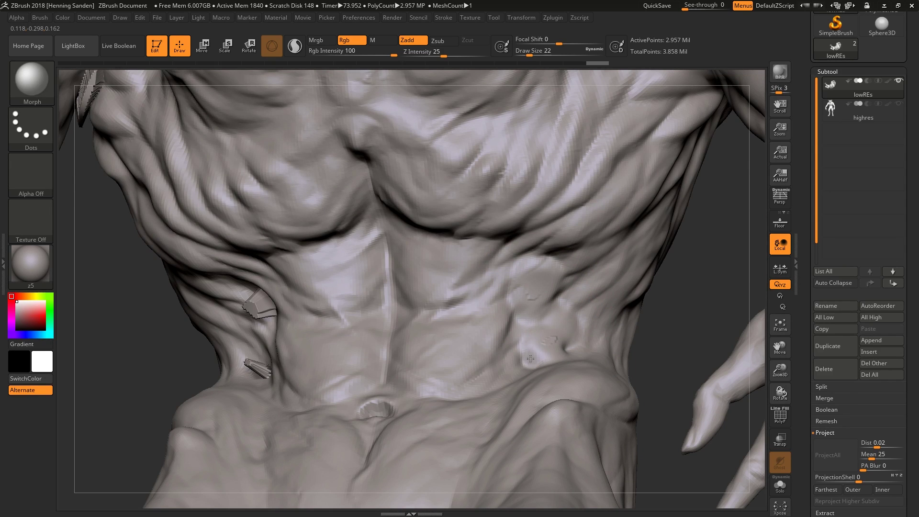
{"action": "mouse_move", "coordinate": [559, 345]}
{"action": "right_mouse_down", "text": "ctrl"}
{"action": "mouse_move", "coordinate": [540, 295]}
{"action": "mouse_move", "coordinate": [524, 297]}
{"action": "right_mouse_up", "text": "ctrl"}
{"action": "right_click_drag", "start_coordinate": [550, 194], "coordinate": [550, 245], "text": "alt"}
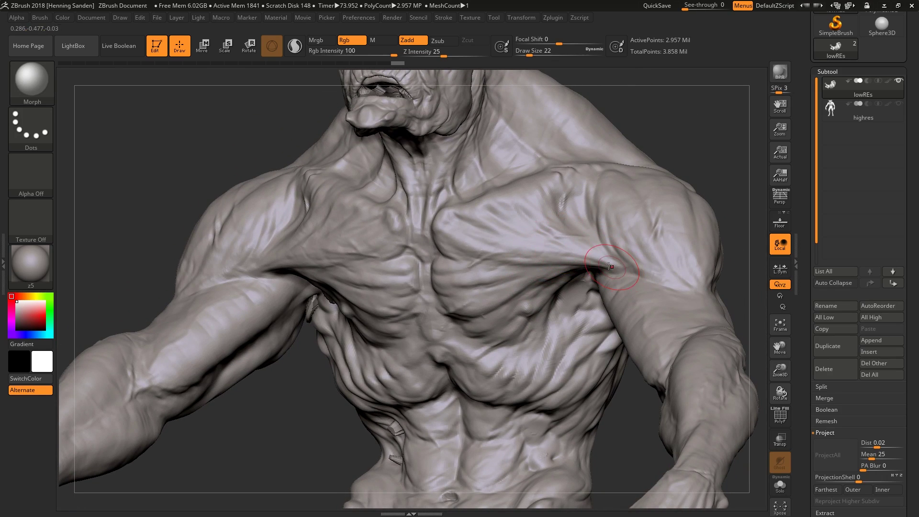
{"action": "mouse_move", "coordinate": [612, 271]}
{"action": "right_mouse_down", "text": "ctrl"}
{"action": "mouse_move", "coordinate": [586, 216]}
{"action": "mouse_move", "coordinate": [622, 220]}
{"action": "right_mouse_up", "text": "ctrl"}
{"action": "mouse_move", "coordinate": [564, 225]}
{"action": "right_mouse_down"}
{"action": "mouse_move", "coordinate": [609, 259]}
{"action": "mouse_move", "coordinate": [583, 286]}
{"action": "mouse_move", "coordinate": [585, 347]}
{"action": "mouse_move", "coordinate": [550, 290]}
{"action": "mouse_move", "coordinate": [573, 268]}
{"action": "mouse_move", "coordinate": [498, 265]}
{"action": "mouse_move", "coordinate": [431, 303]}
{"action": "right_mouse_up"}
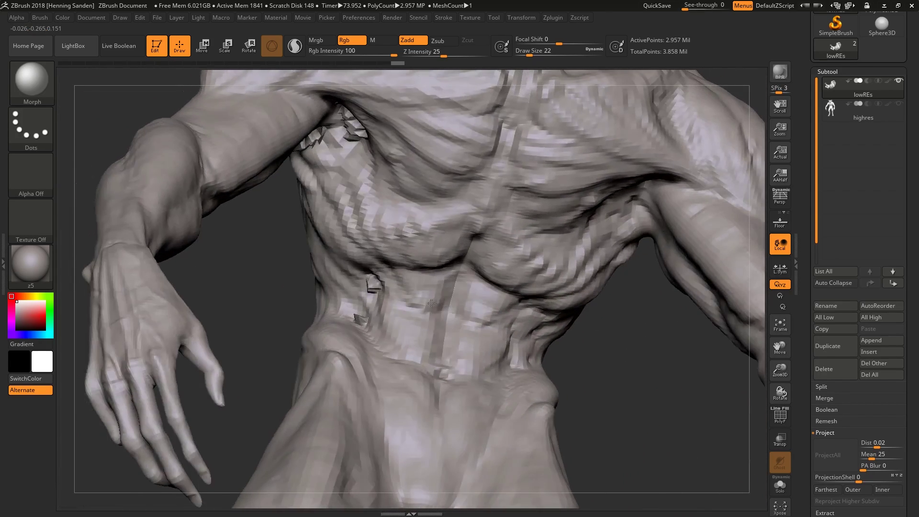
{"action": "mouse_move", "coordinate": [366, 309]}
{"action": "right_mouse_down"}
{"action": "mouse_move", "coordinate": [356, 287]}
{"action": "mouse_move", "coordinate": [484, 244]}
{"action": "mouse_move", "coordinate": [512, 248]}
{"action": "right_mouse_up"}
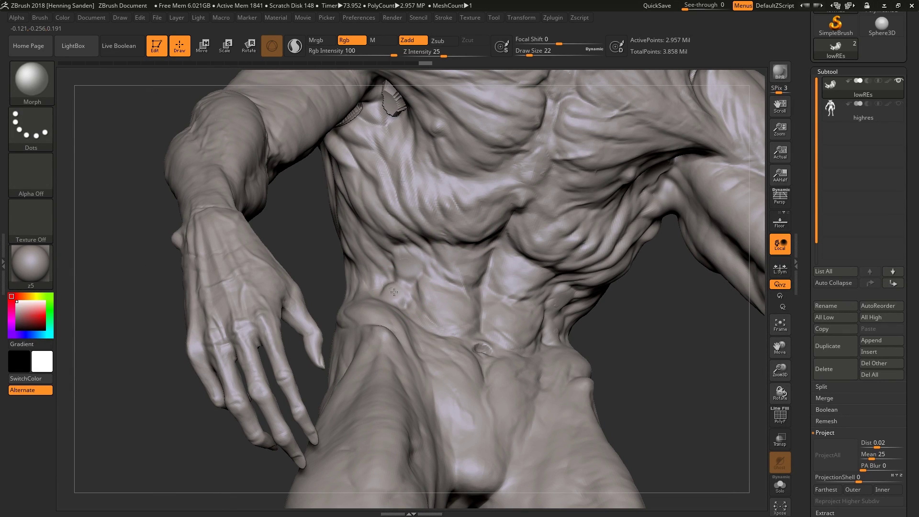
{"action": "left_click_drag", "start_coordinate": [400, 296], "coordinate": [415, 303]}
- Restore the torn surface in the opposite armpit with the Morph brush
{"action": "right_click_drag", "start_coordinate": [446, 296], "coordinate": [411, 306]}
{"action": "mouse_move", "coordinate": [423, 182]}
{"action": "right_mouse_down", "text": "alt"}
{"action": "mouse_move", "coordinate": [450, 319]}
{"action": "mouse_move", "coordinate": [416, 253]}
{"action": "mouse_move", "coordinate": [385, 258]}
{"action": "right_mouse_up", "text": "alt"}
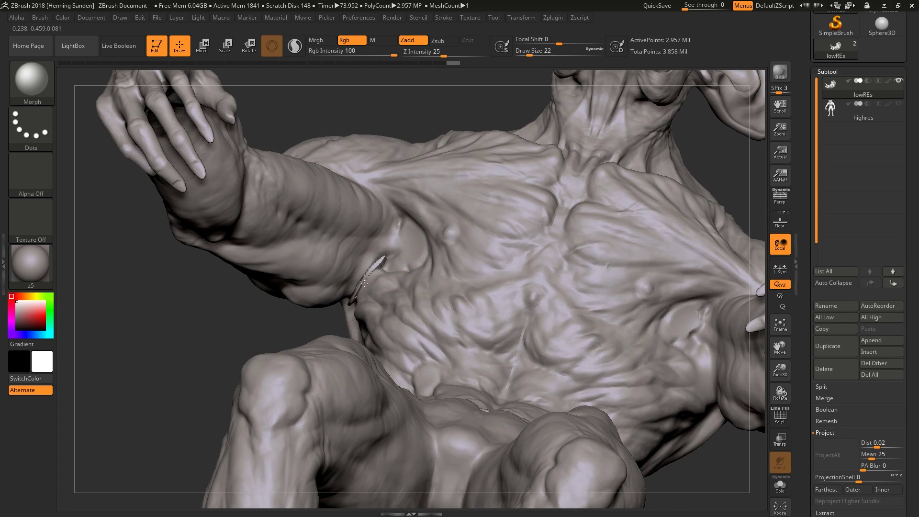
{"action": "right_click_drag", "start_coordinate": [585, 267], "coordinate": [561, 285]}
{"action": "right_click_drag", "start_coordinate": [598, 249], "coordinate": [577, 251]}
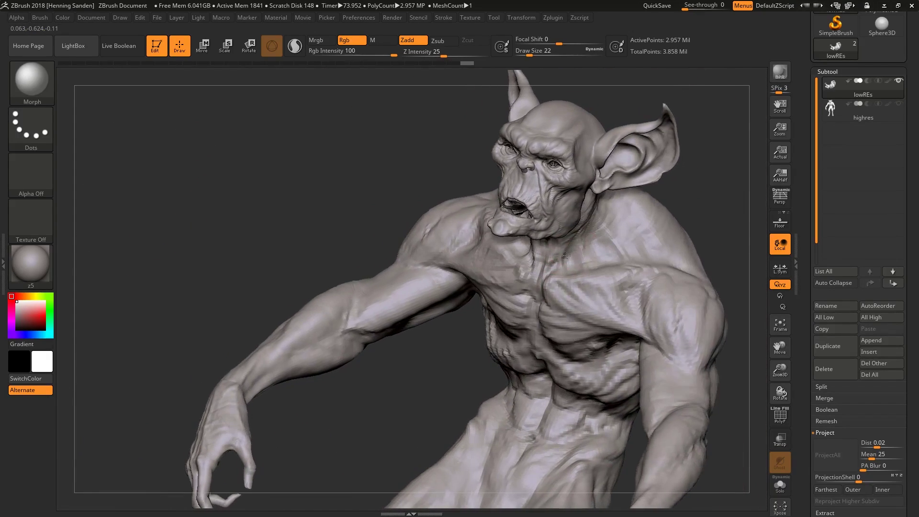
- Restore the inside of one eye socket with the Morph brush at Draw Size 8
{"action": "mouse_move", "coordinate": [547, 172]}
{"action": "right_mouse_down"}
{"action": "mouse_move", "coordinate": [566, 165]}
{"action": "mouse_move", "coordinate": [577, 188]}
{"action": "mouse_move", "coordinate": [559, 186]}
{"action": "right_mouse_up"}
{"action": "key", "text": "["}
{"action": "left_click_drag", "start_coordinate": [555, 182], "coordinate": [554, 176]}
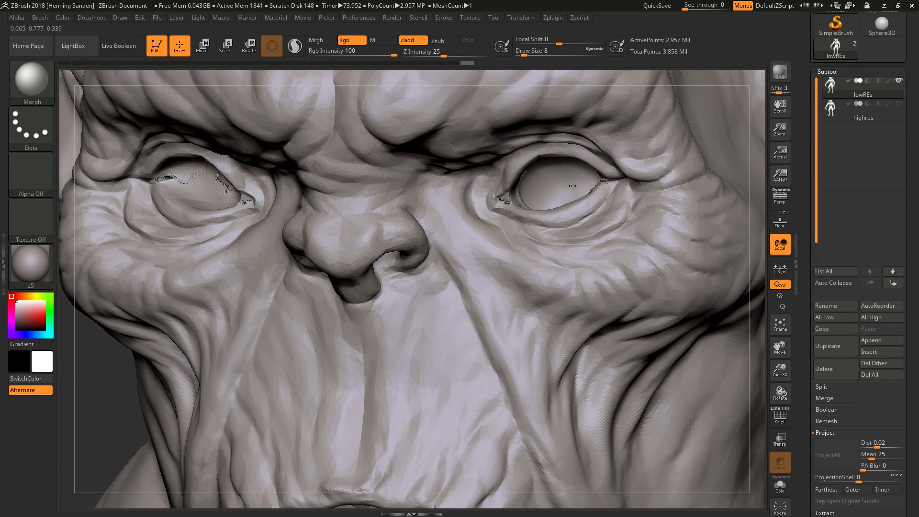
{"action": "right_click_drag", "start_coordinate": [553, 176], "coordinate": [610, 190]}
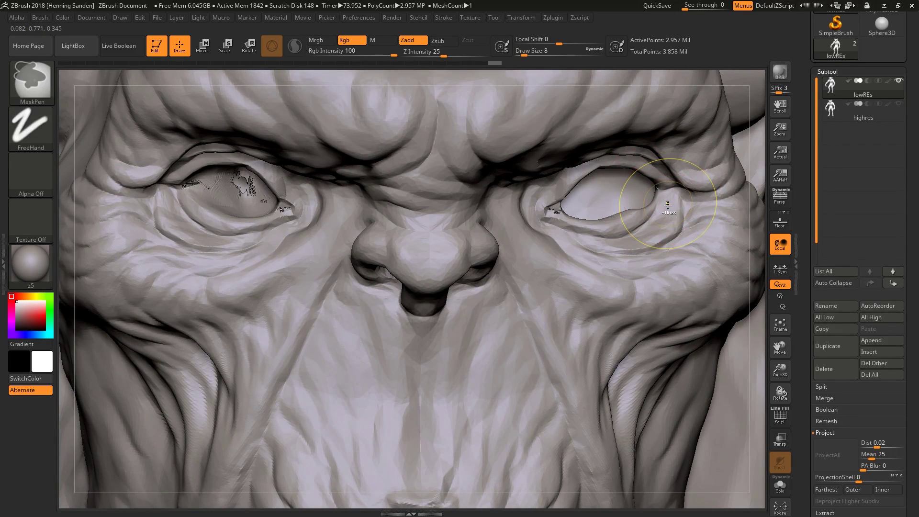
{"action": "right_click_drag", "start_coordinate": [669, 211], "coordinate": [659, 212], "text": "alt"}
{"action": "key", "text": "s"}
{"action": "mouse_move", "coordinate": [658, 212]}
{"action": "left_mouse_down"}
{"action": "mouse_move", "coordinate": [643, 199]}
{"action": "mouse_move", "coordinate": [560, 220]}
{"action": "mouse_move", "coordinate": [603, 246]}
{"action": "mouse_move", "coordinate": [534, 242]}
{"action": "left_mouse_up"}
{"action": "key", "text": "ctrl+z"}
{"action": "key", "text": "s"}
{"action": "right_click_drag", "start_coordinate": [554, 228], "coordinate": [549, 233]}
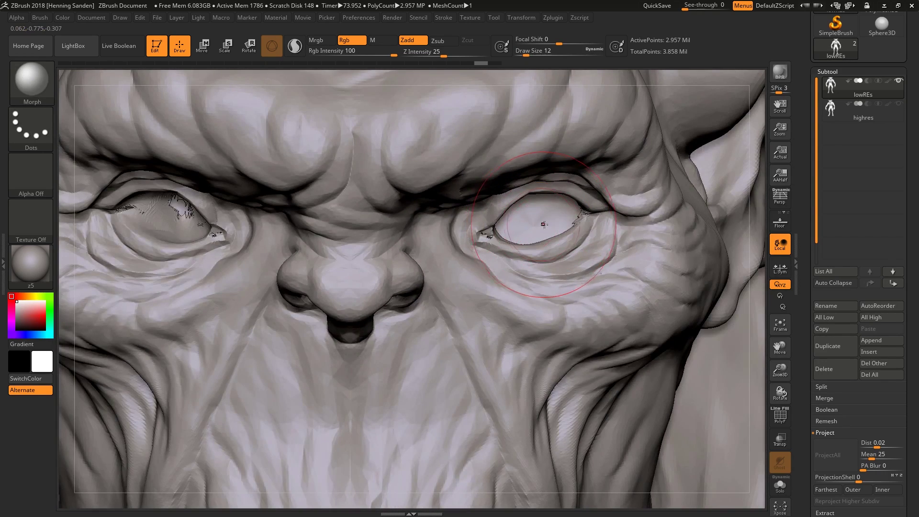
{"action": "key", "text": "ctrl"}
{"action": "mouse_move", "coordinate": [453, 264]}
{"action": "left_mouse_down", "text": "ctrl"}
{"action": "mouse_move", "coordinate": [345, 239]}
{"action": "mouse_move", "coordinate": [392, 225]}
{"action": "mouse_move", "coordinate": [373, 335]}
{"action": "mouse_move", "coordinate": [307, 279]}
{"action": "left_mouse_up", "text": "ctrl"}
{"action": "right_click_drag", "start_coordinate": [359, 308], "coordinate": [286, 337]}
{"action": "left_click_drag", "start_coordinate": [250, 330], "coordinate": [253, 351], "text": "ctrl"}
{"action": "right_click_drag", "start_coordinate": [259, 344], "coordinate": [383, 311]}
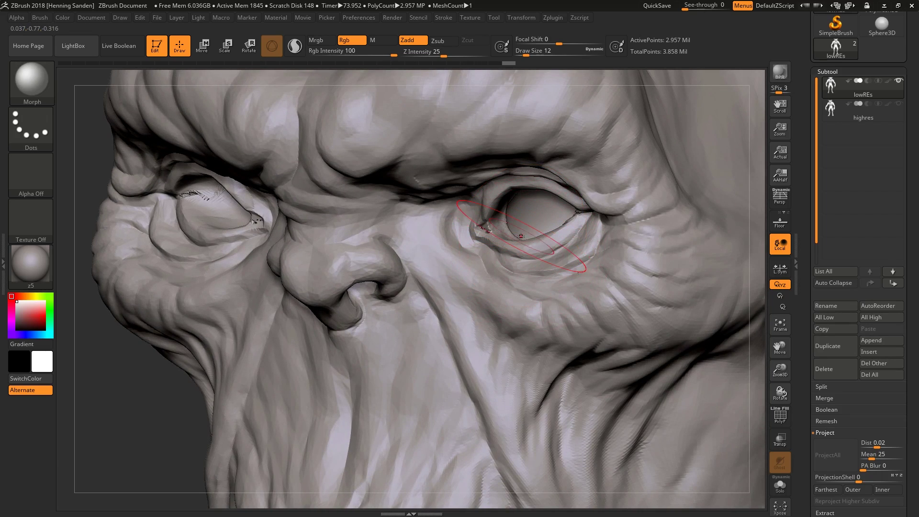
- Restore the inner eye corner with the Morph brush at Draw Size 7 and smooth the surface around the eye
{"action": "key", "text": "shift+f"}
{"action": "key", "text": "shift+f"}
{"action": "right_click_drag", "start_coordinate": [486, 245], "coordinate": [519, 252]}
{"action": "key", "text": "bracketleft"}
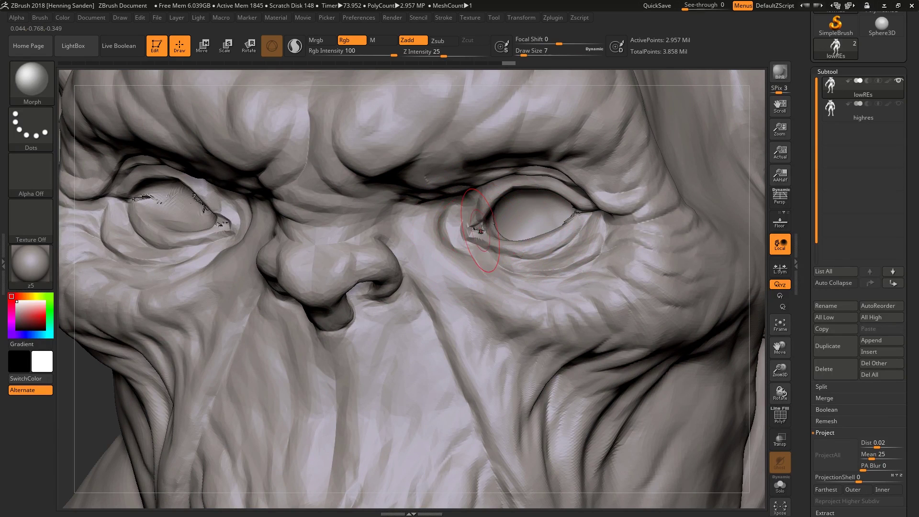
{"action": "left_click_drag", "start_coordinate": [484, 231], "coordinate": [480, 234]}
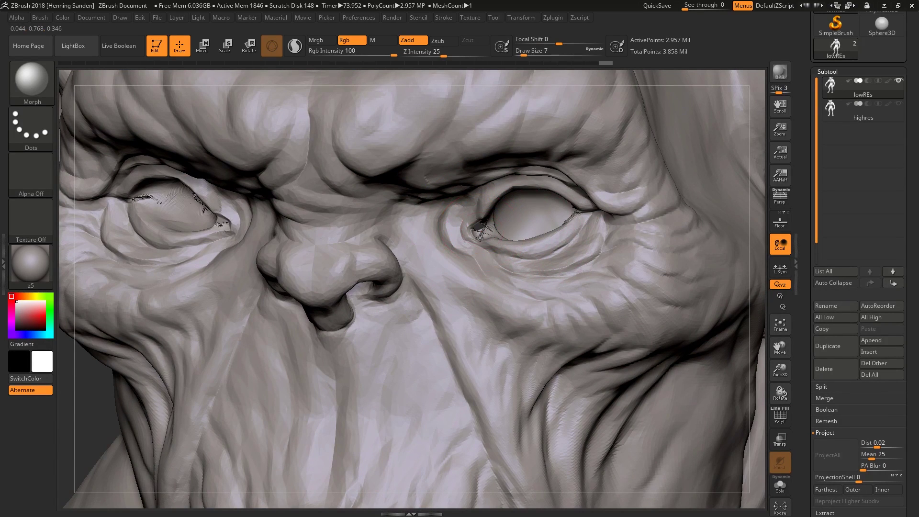
{"action": "mouse_move", "coordinate": [496, 243]}
{"action": "right_mouse_down"}
{"action": "mouse_move", "coordinate": [496, 232]}
{"action": "mouse_move", "coordinate": [478, 259]}
{"action": "right_mouse_up"}
{"action": "left_click_drag", "start_coordinate": [474, 254], "coordinate": [492, 251], "text": "shift"}
{"action": "right_click_drag", "start_coordinate": [494, 251], "coordinate": [501, 273]}
{"action": "mouse_move", "coordinate": [501, 273]}
{"action": "left_mouse_down", "text": "shift"}
{"action": "mouse_move", "coordinate": [466, 271]}
{"action": "mouse_move", "coordinate": [442, 326]}
{"action": "mouse_move", "coordinate": [591, 346]}
{"action": "mouse_move", "coordinate": [689, 311]}
{"action": "left_mouse_up", "text": "shift"}
{"action": "right_click_drag", "start_coordinate": [689, 311], "coordinate": [655, 273], "text": "ctrl"}
{"action": "mouse_move", "coordinate": [670, 225]}
{"action": "left_mouse_down"}
{"action": "mouse_move", "coordinate": [521, 186]}
{"action": "mouse_move", "coordinate": [541, 144]}
{"action": "mouse_move", "coordinate": [665, 191]}
{"action": "left_mouse_up"}
- Restore the torn inside and corner of the mouth with the Morph brush at Draw Size 23
{"action": "mouse_move", "coordinate": [646, 237]}
{"action": "right_mouse_down", "text": "ctrl"}
{"action": "mouse_move", "coordinate": [617, 271]}
{"action": "mouse_move", "coordinate": [622, 297]}
{"action": "mouse_move", "coordinate": [500, 400]}
{"action": "mouse_move", "coordinate": [476, 382]}
{"action": "mouse_move", "coordinate": [472, 293]}
{"action": "mouse_move", "coordinate": [488, 260]}
{"action": "right_mouse_up", "text": "ctrl"}
{"action": "key", "text": "s"}
{"action": "mouse_move", "coordinate": [465, 287]}
{"action": "left_mouse_down"}
{"action": "mouse_move", "coordinate": [386, 306]}
{"action": "mouse_move", "coordinate": [405, 317]}
{"action": "mouse_move", "coordinate": [364, 354]}
{"action": "mouse_move", "coordinate": [449, 325]}
{"action": "left_mouse_up"}
{"action": "right_click_drag", "start_coordinate": [490, 286], "coordinate": [619, 317]}
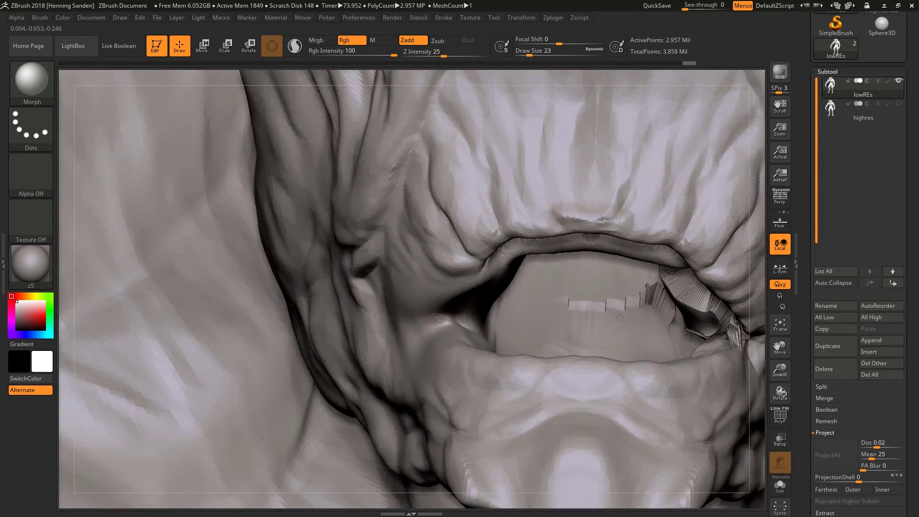
{"action": "left_click_drag", "start_coordinate": [661, 317], "coordinate": [696, 287], "text": "shift"}
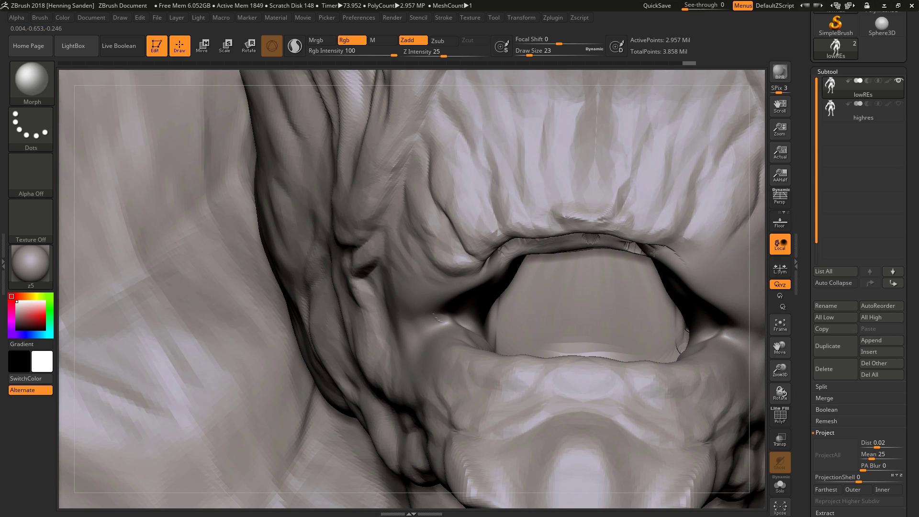
- Try smoothing along the edge of the upper lip and undo the strokes
{"action": "left_click_drag", "start_coordinate": [654, 252], "coordinate": [564, 235], "text": "shift"}
{"action": "mouse_move", "coordinate": [570, 259]}
{"action": "right_mouse_down"}
{"action": "mouse_move", "coordinate": [514, 311]}
{"action": "mouse_move", "coordinate": [515, 283]}
{"action": "right_mouse_up"}
{"action": "key", "text": "ctrl+z"}
{"action": "mouse_move", "coordinate": [500, 269]}
{"action": "left_mouse_down", "text": "shift"}
{"action": "mouse_move", "coordinate": [447, 203]}
{"action": "mouse_move", "coordinate": [507, 203]}
{"action": "left_mouse_up", "text": "shift"}
{"action": "key", "text": "ctrl+z"}
{"action": "key", "text": "ctrl+z"}
- Clean up the lips and the mouth interior with smoothing and Morph brush strokes at Draw Size 18
{"action": "mouse_move", "coordinate": [507, 239]}
{"action": "right_mouse_down"}
{"action": "mouse_move", "coordinate": [512, 198]}
{"action": "mouse_move", "coordinate": [507, 258]}
{"action": "mouse_move", "coordinate": [521, 188]}
{"action": "mouse_move", "coordinate": [533, 201]}
{"action": "right_mouse_up"}
{"action": "key", "text": "s"}
{"action": "left_click_drag", "start_coordinate": [533, 201], "coordinate": [528, 201]}
{"action": "mouse_move", "coordinate": [507, 216]}
{"action": "left_mouse_down", "text": "shift"}
{"action": "mouse_move", "coordinate": [505, 243]}
{"action": "mouse_move", "coordinate": [566, 243]}
{"action": "mouse_move", "coordinate": [417, 314]}
{"action": "mouse_move", "coordinate": [629, 279]}
{"action": "mouse_move", "coordinate": [660, 292]}
{"action": "left_mouse_up", "text": "shift"}
{"action": "mouse_move", "coordinate": [646, 273]}
{"action": "right_mouse_down"}
{"action": "mouse_move", "coordinate": [632, 248]}
{"action": "mouse_move", "coordinate": [616, 297]}
{"action": "right_mouse_up"}
{"action": "mouse_move", "coordinate": [616, 299]}
{"action": "left_mouse_down"}
{"action": "mouse_move", "coordinate": [703, 314]}
{"action": "mouse_move", "coordinate": [689, 306]}
{"action": "left_mouse_up"}
{"action": "mouse_move", "coordinate": [689, 287]}
{"action": "right_mouse_down"}
{"action": "mouse_move", "coordinate": [664, 282]}
{"action": "mouse_move", "coordinate": [627, 316]}
{"action": "right_mouse_up"}
{"action": "left_click_drag", "start_coordinate": [622, 316], "coordinate": [493, 284]}
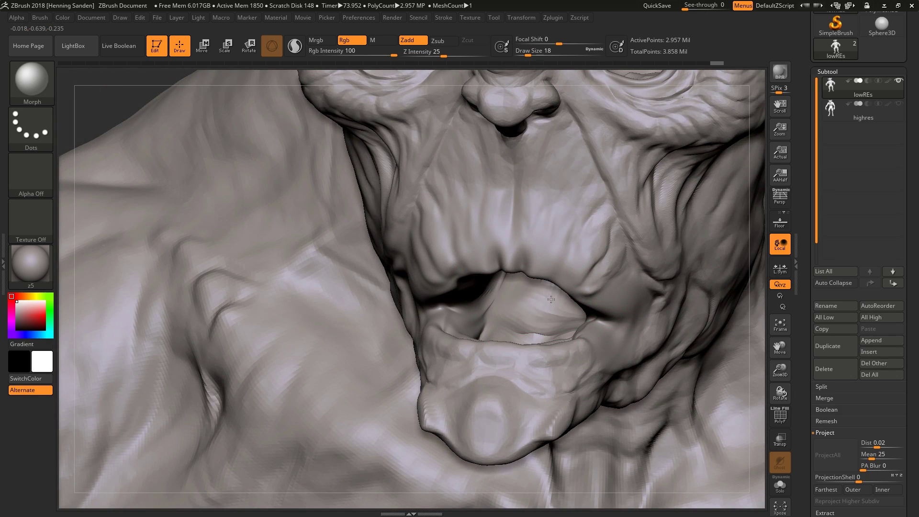
{"action": "left_click_drag", "start_coordinate": [512, 299], "coordinate": [519, 306]}
{"action": "right_click_drag", "start_coordinate": [519, 306], "coordinate": [531, 287], "text": "ctrl"}
{"action": "mouse_move", "coordinate": [517, 330]}
{"action": "left_mouse_down"}
{"action": "mouse_move", "coordinate": [540, 342]}
{"action": "mouse_move", "coordinate": [574, 335]}
{"action": "left_mouse_up"}
- Touch up the surface around the jaw and neck below the ear with the Morph brush and smoothing
{"action": "mouse_move", "coordinate": [580, 333]}
{"action": "right_mouse_down", "text": "ctrl"}
{"action": "mouse_move", "coordinate": [575, 312]}
{"action": "mouse_move", "coordinate": [507, 294]}
{"action": "right_mouse_up", "text": "ctrl"}
{"action": "mouse_move", "coordinate": [574, 316]}
{"action": "right_mouse_down", "text": "alt"}
{"action": "mouse_move", "coordinate": [514, 295]}
{"action": "mouse_move", "coordinate": [516, 316]}
{"action": "right_mouse_up", "text": "alt"}
{"action": "left_click_drag", "start_coordinate": [516, 316], "coordinate": [531, 322]}
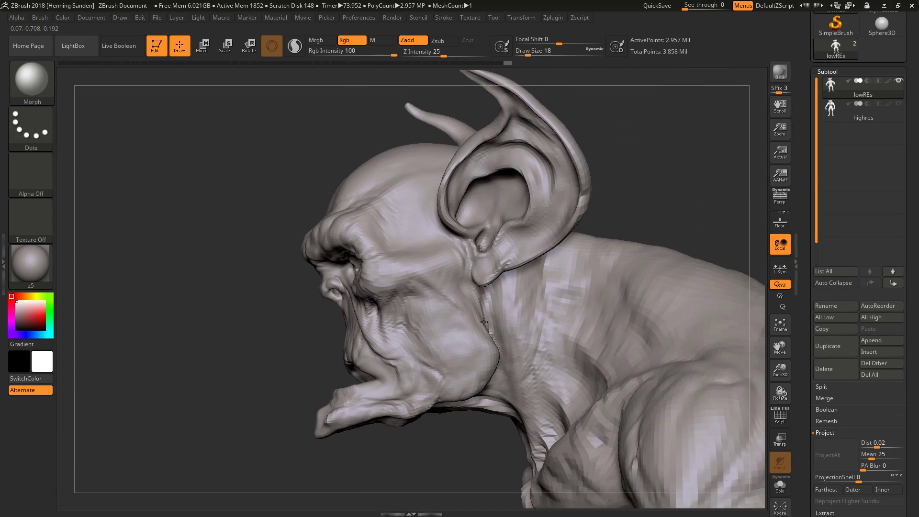
{"action": "right_click_drag", "start_coordinate": [490, 320], "coordinate": [492, 359], "text": "ctrl"}
{"action": "left_click_drag", "start_coordinate": [496, 283], "coordinate": [495, 288], "text": "shift"}
{"action": "mouse_move", "coordinate": [494, 288]}
{"action": "right_mouse_down", "text": "ctrl"}
{"action": "mouse_move", "coordinate": [431, 263]}
{"action": "mouse_move", "coordinate": [441, 283]}
{"action": "right_mouse_up", "text": "ctrl"}
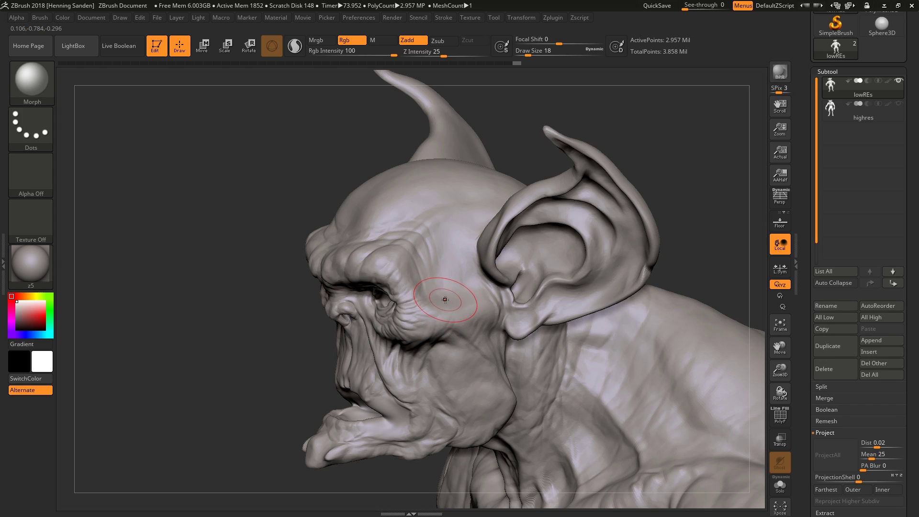
- Try morphing back the area around the other eye and brow at Draw Size 23 and undo the strokes
{"action": "right_click_drag", "start_coordinate": [446, 293], "coordinate": [536, 297]}
{"action": "right_click_drag", "start_coordinate": [412, 316], "coordinate": [455, 287], "text": "alt"}
{"action": "right_click_drag", "start_coordinate": [361, 209], "coordinate": [407, 282]}
{"action": "right_click_drag", "start_coordinate": [566, 308], "coordinate": [543, 276]}
{"action": "mouse_move", "coordinate": [545, 268]}
{"action": "left_mouse_down"}
{"action": "mouse_move", "coordinate": [531, 246]}
{"action": "mouse_move", "coordinate": [404, 313]}
{"action": "left_mouse_up"}
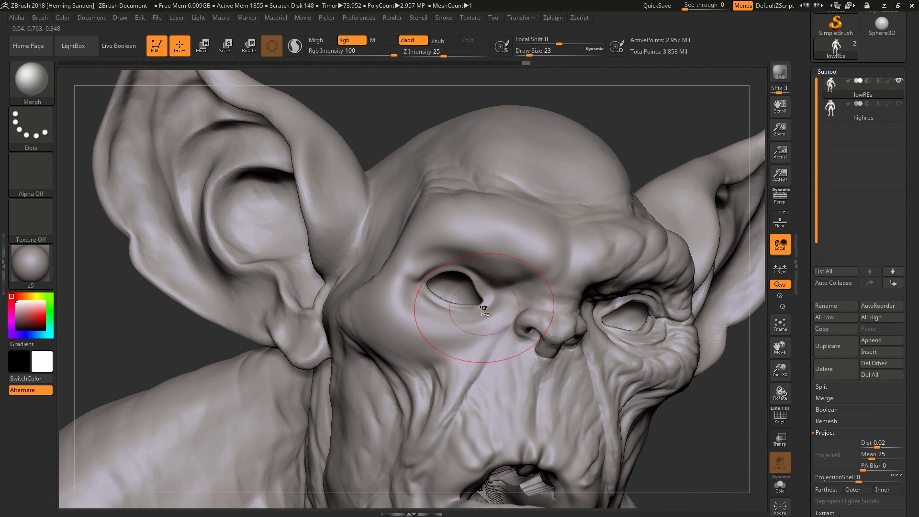
{"action": "key", "text": "ctrl+z"}
{"action": "mouse_move", "coordinate": [497, 294]}
{"action": "left_mouse_down"}
{"action": "mouse_move", "coordinate": [444, 296]}
{"action": "mouse_move", "coordinate": [483, 268]}
{"action": "left_mouse_up"}
{"action": "key", "text": "ctrl+z"}
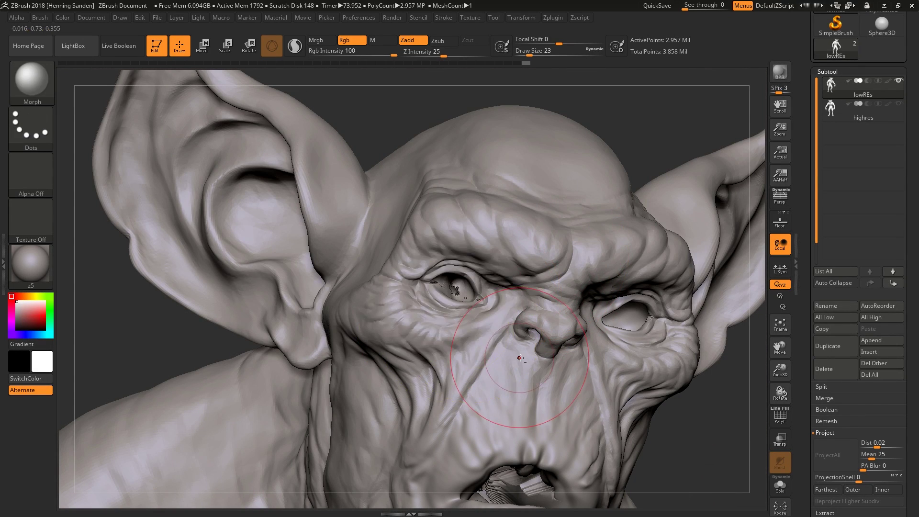
- Examine the abdomen, legs and hands for remaining projection errors
{"action": "right_click_drag", "start_coordinate": [519, 358], "coordinate": [500, 268], "text": "ctrl"}
{"action": "right_click_drag", "start_coordinate": [437, 399], "coordinate": [459, 211], "text": "alt"}
{"action": "right_click_drag", "start_coordinate": [315, 261], "coordinate": [545, 318]}
{"action": "right_click_drag", "start_coordinate": [540, 383], "coordinate": [427, 328], "text": "alt"}
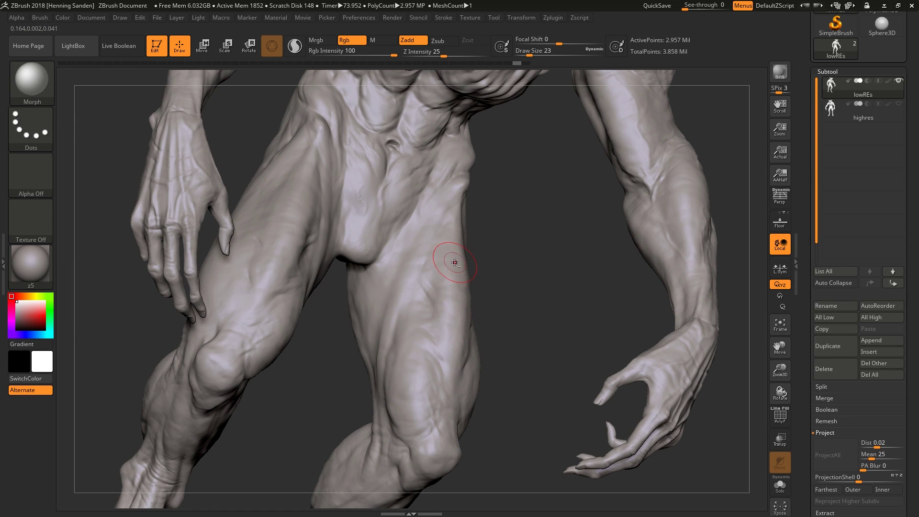
{"action": "right_click_drag", "start_coordinate": [437, 269], "coordinate": [409, 305]}
{"action": "key", "text": "s"}
{"action": "left_click_drag", "start_coordinate": [409, 305], "coordinate": [416, 306]}
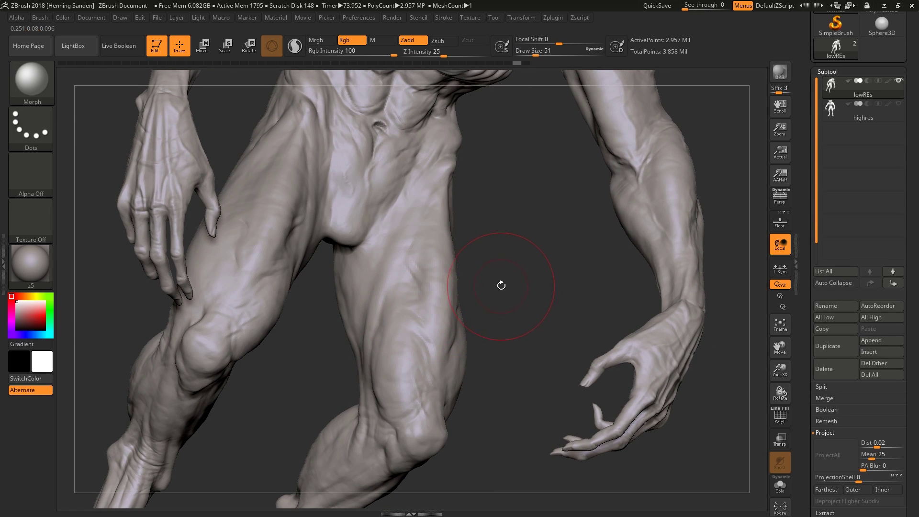
- Inspect the hand's wireframe up close and smooth the surface between the fingers at Draw Size 7
{"action": "mouse_move", "coordinate": [621, 377]}
{"action": "right_mouse_down", "text": "alt"}
{"action": "mouse_move", "coordinate": [569, 298]}
{"action": "mouse_move", "coordinate": [516, 287]}
{"action": "mouse_move", "coordinate": [564, 338]}
{"action": "mouse_move", "coordinate": [471, 291]}
{"action": "mouse_move", "coordinate": [481, 297]}
{"action": "right_mouse_up", "text": "alt"}
{"action": "key", "text": "s"}
{"action": "left_click_drag", "start_coordinate": [481, 297], "coordinate": [472, 300]}
{"action": "mouse_move", "coordinate": [472, 300]}
{"action": "right_mouse_down"}
{"action": "mouse_move", "coordinate": [464, 275]}
{"action": "mouse_move", "coordinate": [528, 283]}
{"action": "mouse_move", "coordinate": [581, 306]}
{"action": "mouse_move", "coordinate": [574, 353]}
{"action": "mouse_move", "coordinate": [549, 354]}
{"action": "mouse_move", "coordinate": [567, 330]}
{"action": "mouse_move", "coordinate": [538, 346]}
{"action": "right_mouse_up"}
{"action": "key", "text": "shift+f"}
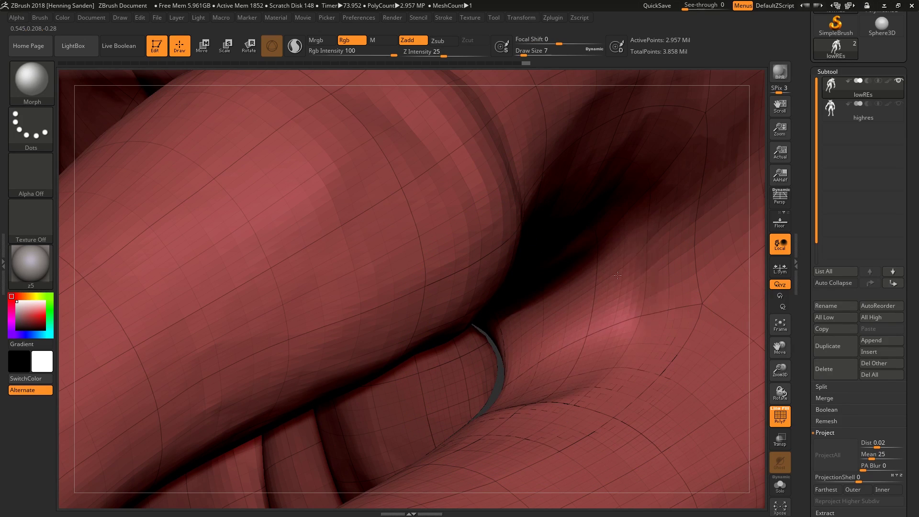
{"action": "right_click_drag", "start_coordinate": [611, 327], "coordinate": [588, 340]}
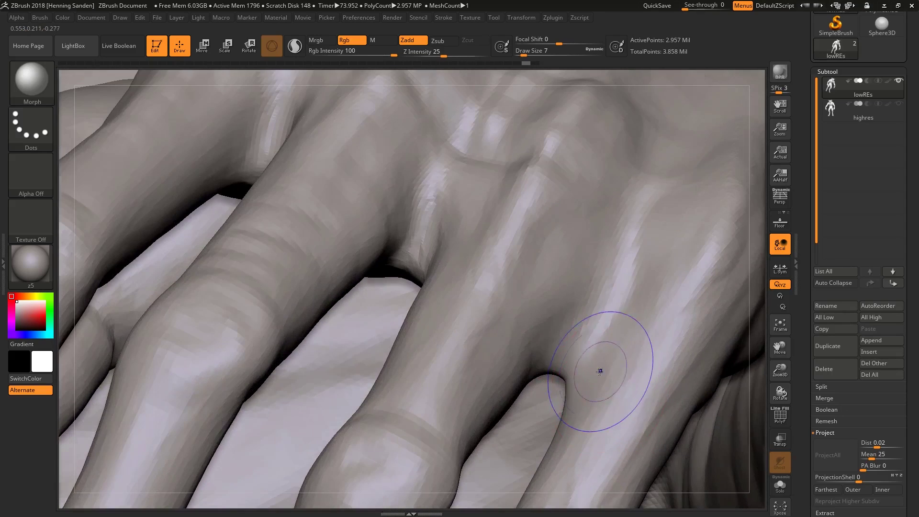
{"action": "left_click_drag", "start_coordinate": [599, 371], "coordinate": [592, 352], "text": "shift"}
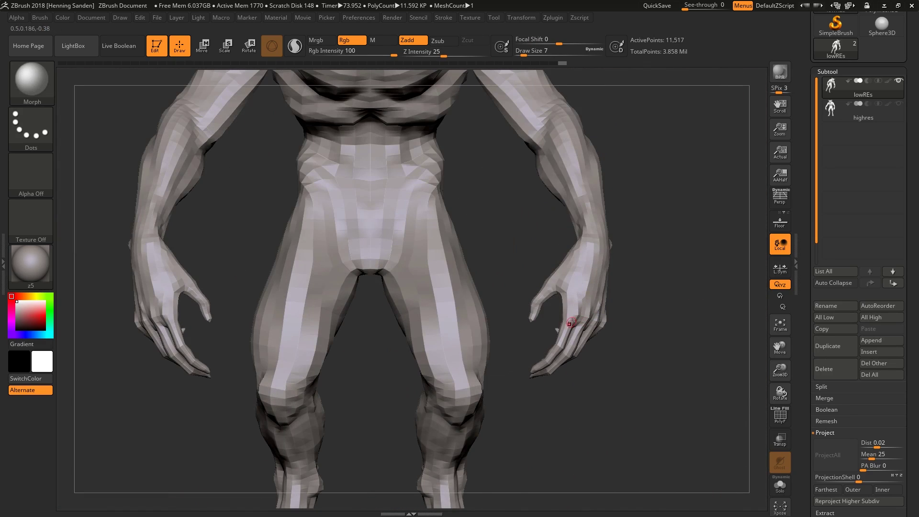
- Examine the whole lowREs body from the front and side at its low subdivision level
{"action": "right_click_drag", "start_coordinate": [596, 276], "coordinate": [578, 300], "text": "alt"}
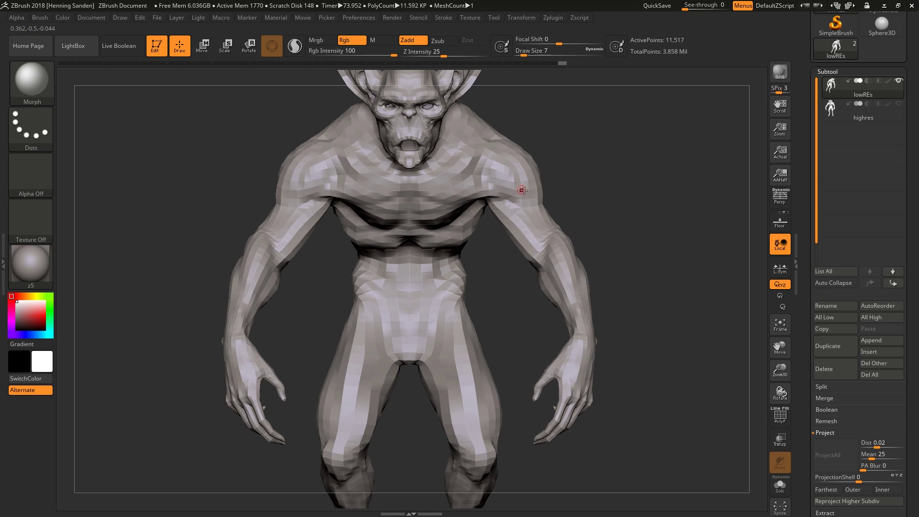
{"action": "right_click_drag", "start_coordinate": [551, 229], "coordinate": [537, 299]}
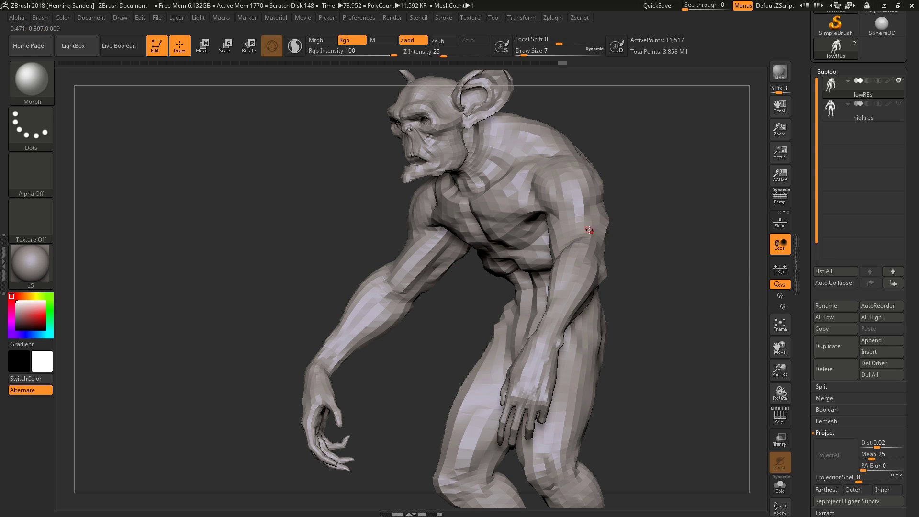
- Raise lowREs to its highest subdivision level and smooth the crotch at Draw Size 18, checking its wireframe
{"action": "mouse_move", "coordinate": [593, 229]}
{"action": "right_mouse_down"}
{"action": "mouse_move", "coordinate": [552, 260]}
{"action": "mouse_move", "coordinate": [578, 263]}
{"action": "mouse_move", "coordinate": [704, 516]}
{"action": "mouse_move", "coordinate": [575, 248]}
{"action": "mouse_move", "coordinate": [589, 265]}
{"action": "mouse_move", "coordinate": [611, 266]}
{"action": "mouse_move", "coordinate": [593, 191]}
{"action": "mouse_move", "coordinate": [526, 206]}
{"action": "mouse_move", "coordinate": [572, 314]}
{"action": "mouse_move", "coordinate": [574, 362]}
{"action": "mouse_move", "coordinate": [576, 262]}
{"action": "right_mouse_up"}
{"action": "key", "text": "d"}
{"action": "key", "text": "d"}
{"action": "key", "text": "d"}
{"action": "key", "text": "d"}
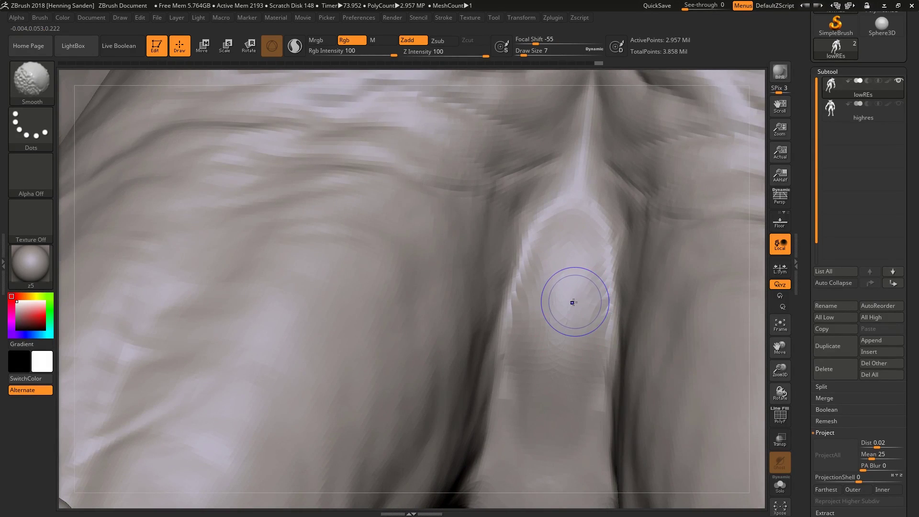
{"action": "key", "text": "shift+f"}
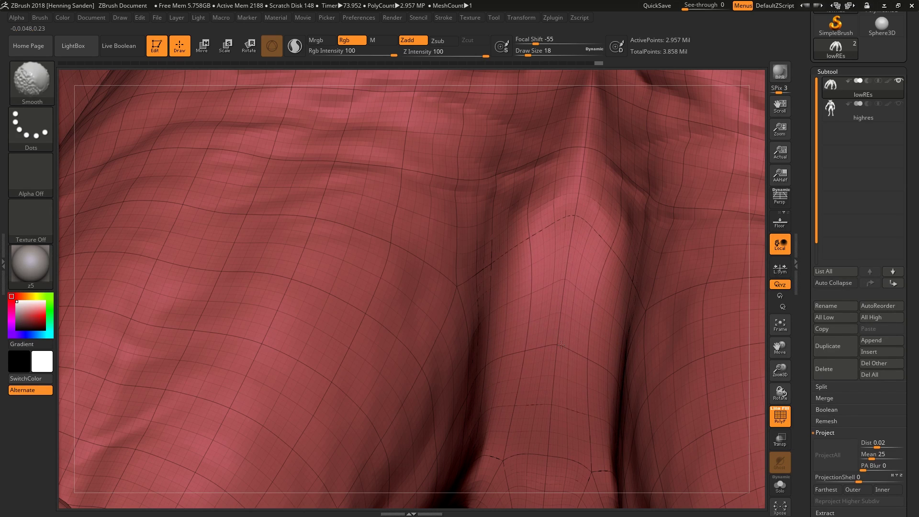
{"action": "key", "text": "shift+f"}
{"action": "mouse_move", "coordinate": [580, 360]}
{"action": "right_mouse_down", "text": "alt"}
{"action": "mouse_move", "coordinate": [560, 288]}
{"action": "mouse_move", "coordinate": [588, 211]}
{"action": "mouse_move", "coordinate": [617, 306]}
{"action": "mouse_move", "coordinate": [581, 268]}
{"action": "mouse_move", "coordinate": [576, 314]}
{"action": "mouse_move", "coordinate": [547, 333]}
{"action": "right_mouse_up", "text": "alt"}
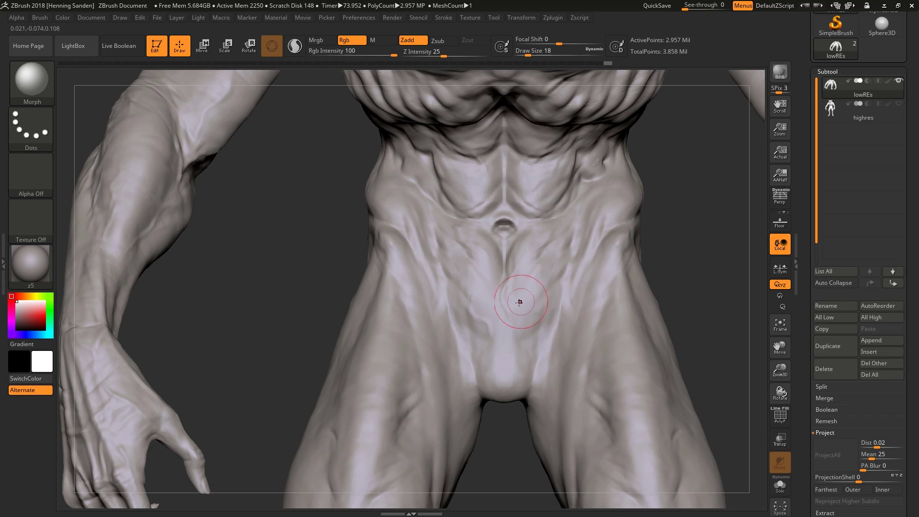
- Repair the dent on the side of the abdomen with the ClayBuildup brush, reducing the Draw Size to 9
{"action": "right_click_drag", "start_coordinate": [551, 307], "coordinate": [537, 352]}
{"action": "mouse_move", "coordinate": [562, 267]}
{"action": "right_mouse_down"}
{"action": "mouse_move", "coordinate": [526, 255]}
{"action": "mouse_move", "coordinate": [560, 296]}
{"action": "right_mouse_up"}
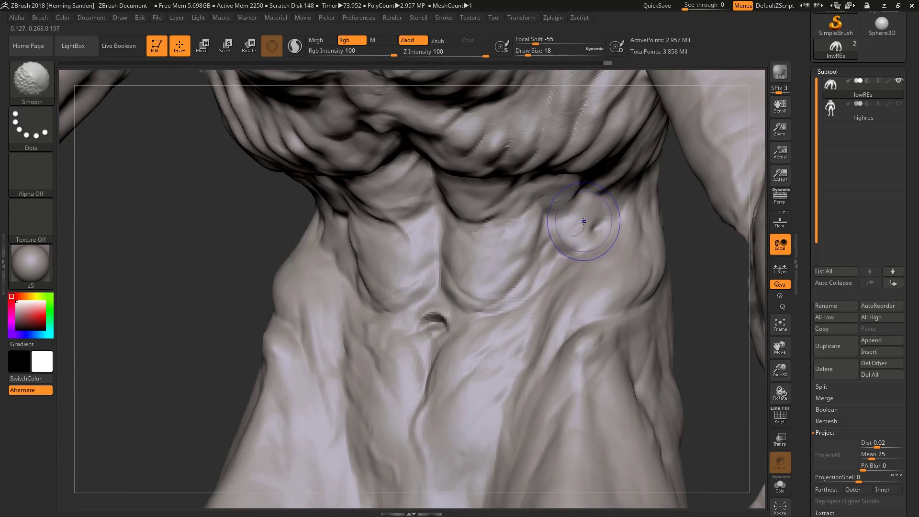
{"action": "mouse_move", "coordinate": [586, 221]}
{"action": "right_mouse_down"}
{"action": "mouse_move", "coordinate": [598, 225]}
{"action": "mouse_move", "coordinate": [586, 191]}
{"action": "right_mouse_up"}
{"action": "mouse_move", "coordinate": [569, 249]}
{"action": "right_mouse_down"}
{"action": "mouse_move", "coordinate": [590, 313]}
{"action": "mouse_move", "coordinate": [585, 305]}
{"action": "right_mouse_up"}
{"action": "key", "text": "b"}
{"action": "key", "text": "c"}
{"action": "key", "text": "b"}
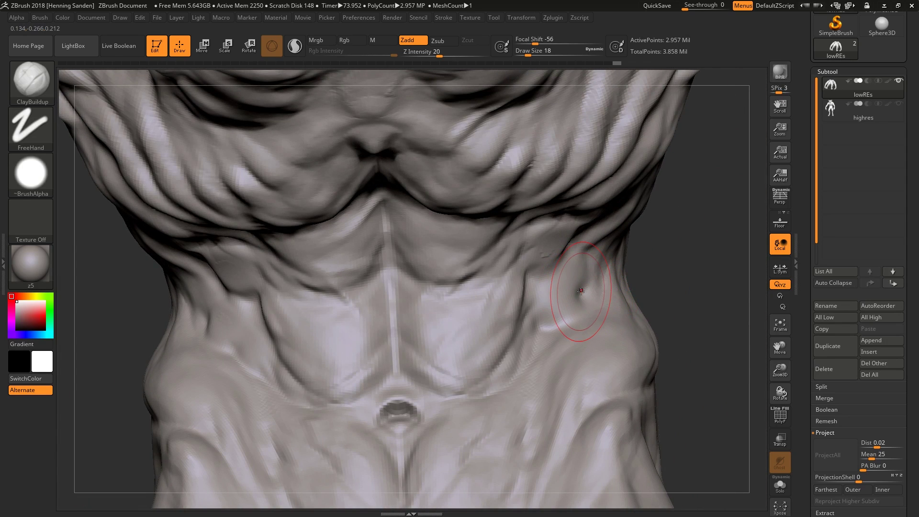
{"action": "left_click_drag", "start_coordinate": [578, 292], "coordinate": [583, 293]}
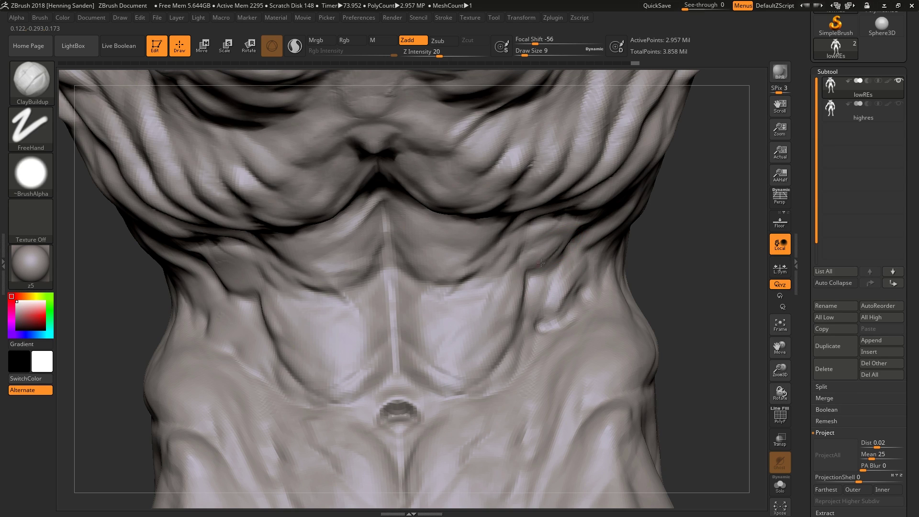
{"action": "mouse_move", "coordinate": [586, 294]}
{"action": "right_mouse_down", "text": "ctrl"}
{"action": "mouse_move", "coordinate": [598, 247]}
{"action": "mouse_move", "coordinate": [598, 262]}
{"action": "mouse_move", "coordinate": [555, 245]}
{"action": "mouse_move", "coordinate": [602, 252]}
{"action": "right_mouse_up", "text": "ctrl"}
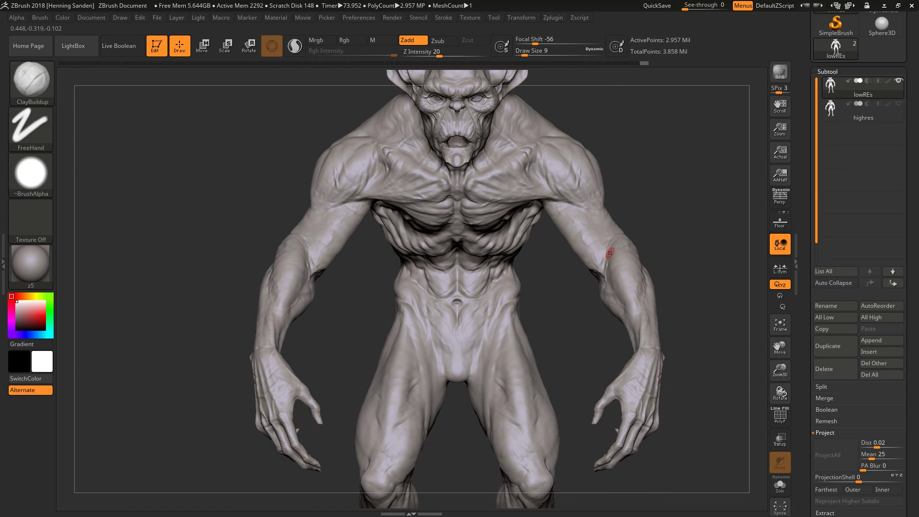
- Switch to the Morph brush, enlarge the Draw Size to 83 and work over the shoulder blade, undoing an unwanted stroke
{"action": "mouse_move", "coordinate": [602, 254]}
{"action": "right_mouse_down"}
{"action": "mouse_move", "coordinate": [585, 221]}
{"action": "mouse_move", "coordinate": [550, 223]}
{"action": "mouse_move", "coordinate": [453, 306]}
{"action": "mouse_move", "coordinate": [569, 255]}
{"action": "mouse_move", "coordinate": [578, 268]}
{"action": "right_mouse_up"}
{"action": "mouse_move", "coordinate": [644, 263]}
{"action": "right_mouse_down"}
{"action": "mouse_move", "coordinate": [663, 294]}
{"action": "mouse_move", "coordinate": [610, 306]}
{"action": "right_mouse_up"}
{"action": "right_click_drag", "start_coordinate": [634, 218], "coordinate": [613, 232], "text": "ctrl"}
{"action": "key", "text": "]"}
{"action": "key", "text": "]"}
{"action": "key", "text": "]"}
{"action": "key", "text": "b"}
{"action": "key", "text": "m"}
{"action": "key", "text": "o"}
{"action": "key", "text": "s"}
{"action": "left_click_drag", "start_coordinate": [615, 232], "coordinate": [624, 232]}
{"action": "mouse_move", "coordinate": [601, 213]}
{"action": "left_mouse_down"}
{"action": "mouse_move", "coordinate": [573, 173]}
{"action": "mouse_move", "coordinate": [564, 178]}
{"action": "left_mouse_up"}
{"action": "right_click_drag", "start_coordinate": [627, 262], "coordinate": [609, 317], "text": "alt"}
{"action": "key", "text": "ctrl+z"}
{"action": "mouse_move", "coordinate": [587, 324]}
{"action": "left_mouse_down"}
{"action": "mouse_move", "coordinate": [575, 245]}
{"action": "mouse_move", "coordinate": [574, 261]}
{"action": "left_mouse_up"}
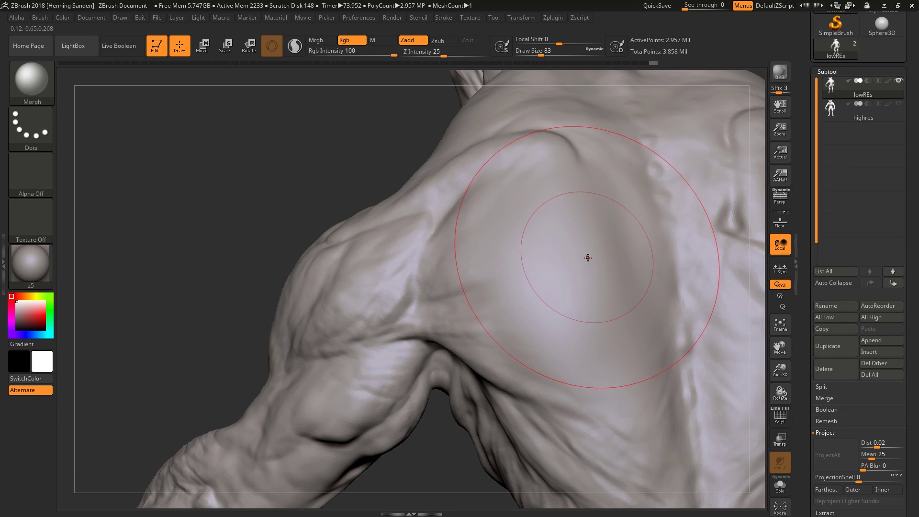
- Set the Morph brush's Draw Size to 46 for the shoulder area
{"action": "mouse_move", "coordinate": [595, 262]}
{"action": "right_mouse_down"}
{"action": "mouse_move", "coordinate": [607, 278]}
{"action": "mouse_move", "coordinate": [590, 260]}
{"action": "right_mouse_up"}
{"action": "key", "text": "s"}
{"action": "left_click_drag", "start_coordinate": [589, 260], "coordinate": [583, 260]}
{"action": "mouse_move", "coordinate": [583, 261]}
{"action": "right_mouse_down"}
{"action": "mouse_move", "coordinate": [558, 279]}
{"action": "mouse_move", "coordinate": [483, 282]}
{"action": "mouse_move", "coordinate": [633, 311]}
{"action": "right_mouse_up"}
{"action": "left_click_drag", "start_coordinate": [633, 311], "coordinate": [579, 330]}
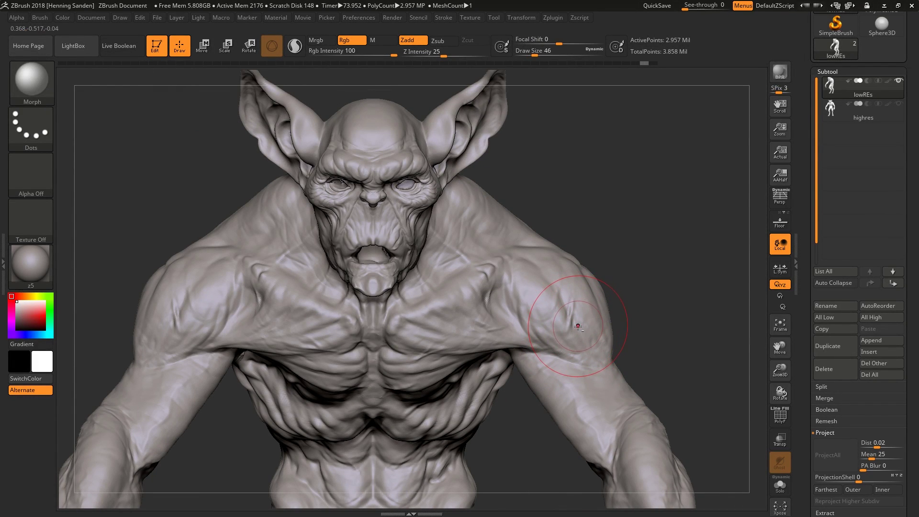
- Examine the head, shoulders, chest and arms from the front for remaining projection errors
{"action": "right_click_drag", "start_coordinate": [578, 326], "coordinate": [591, 286]}
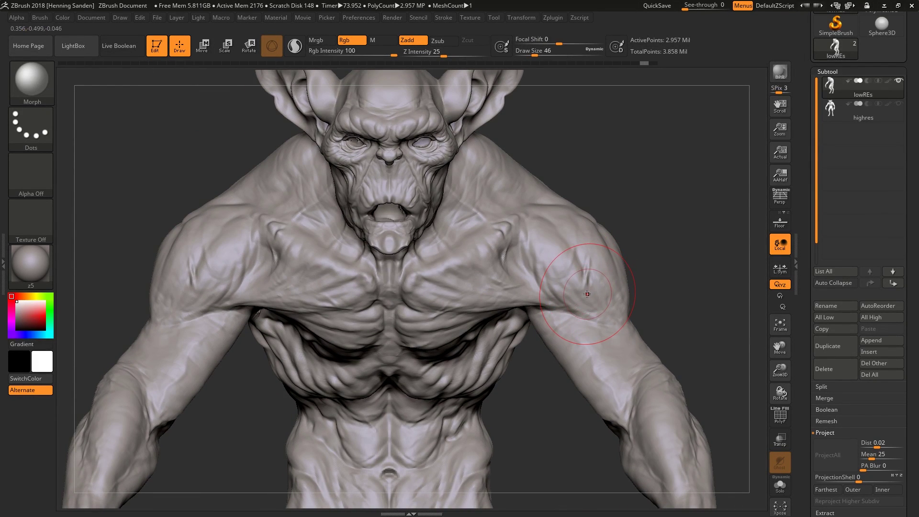
{"action": "mouse_move", "coordinate": [590, 291]}
{"action": "right_mouse_down"}
{"action": "mouse_move", "coordinate": [573, 265]}
{"action": "mouse_move", "coordinate": [584, 277]}
{"action": "right_mouse_up"}
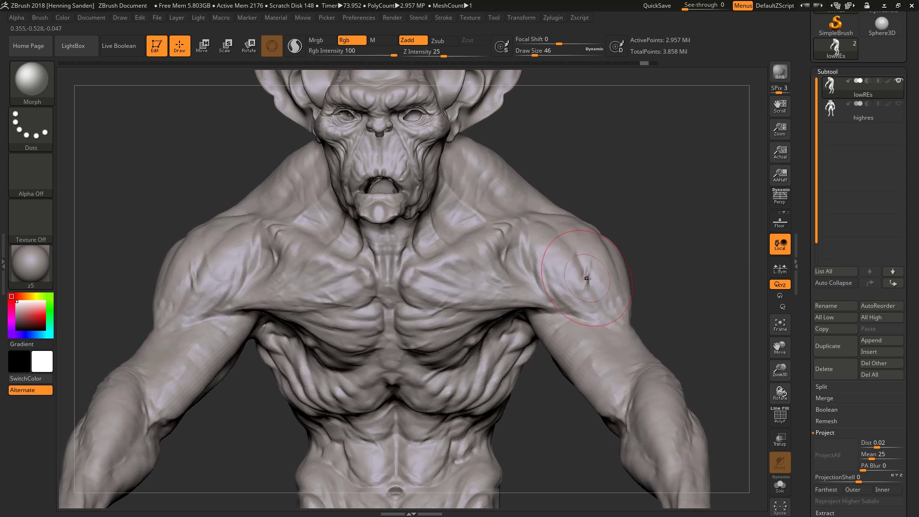
{"action": "right_click_drag", "start_coordinate": [607, 327], "coordinate": [578, 274], "text": "ctrl"}
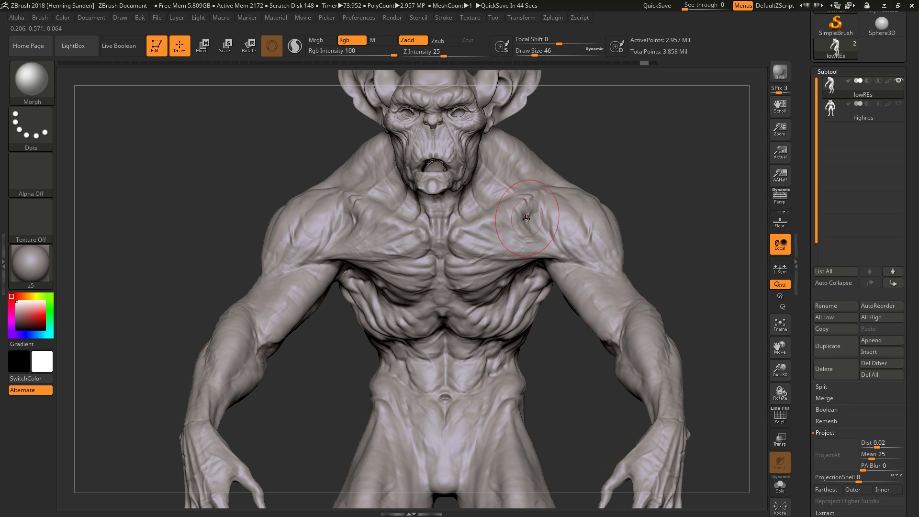
{"action": "left_click_drag", "start_coordinate": [672, 251], "coordinate": [651, 257]}
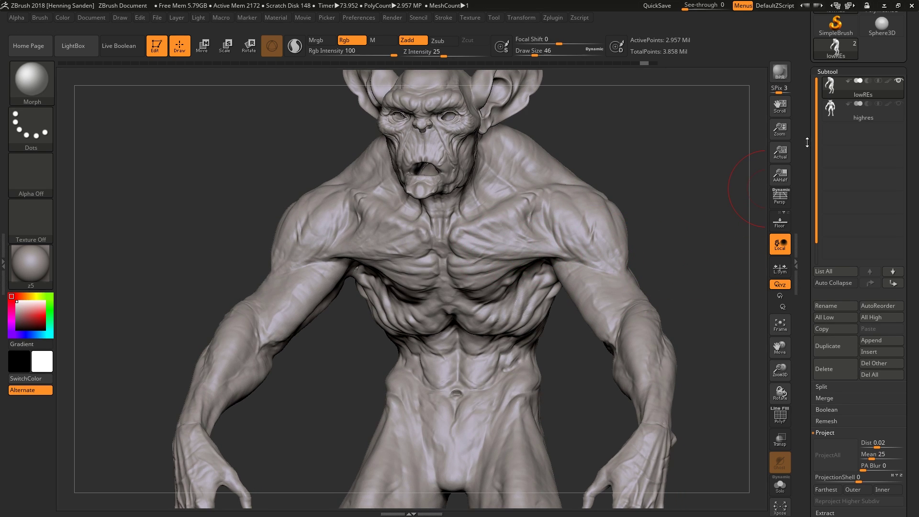
{"action": "scroll", "coordinate": [807, 142], "scroll_direction": "up", "scroll_amount": 1}
{"action": "mouse_move", "coordinate": [831, 128]}
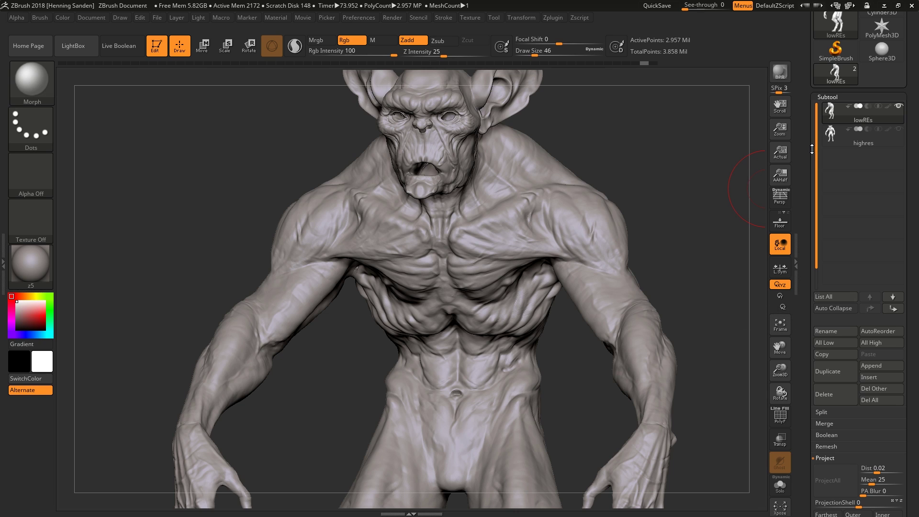
{"action": "left_click_drag", "start_coordinate": [799, 195], "coordinate": [801, 128]}
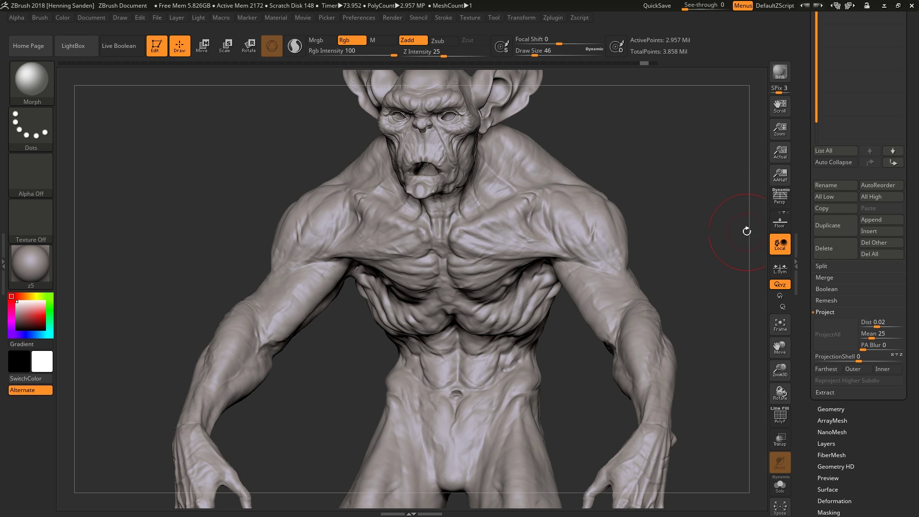
{"action": "left_click_drag", "start_coordinate": [719, 232], "coordinate": [700, 212], "text": "alt"}
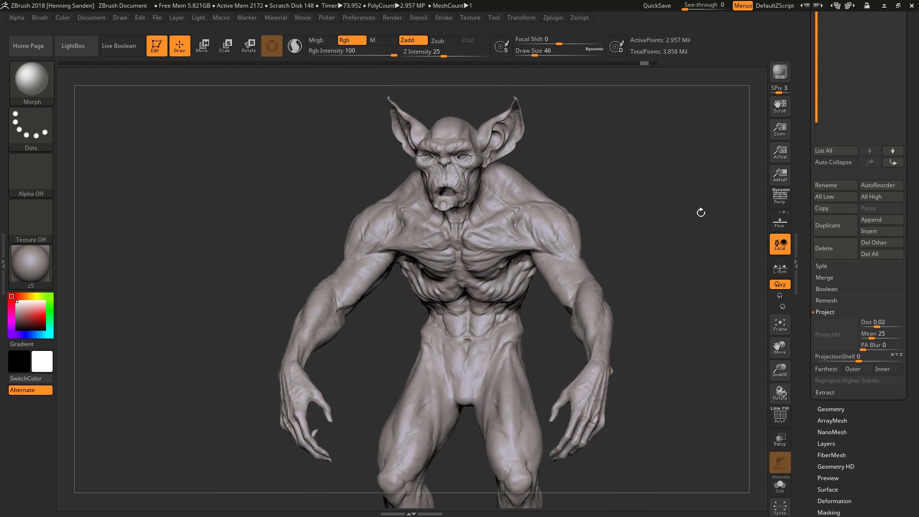